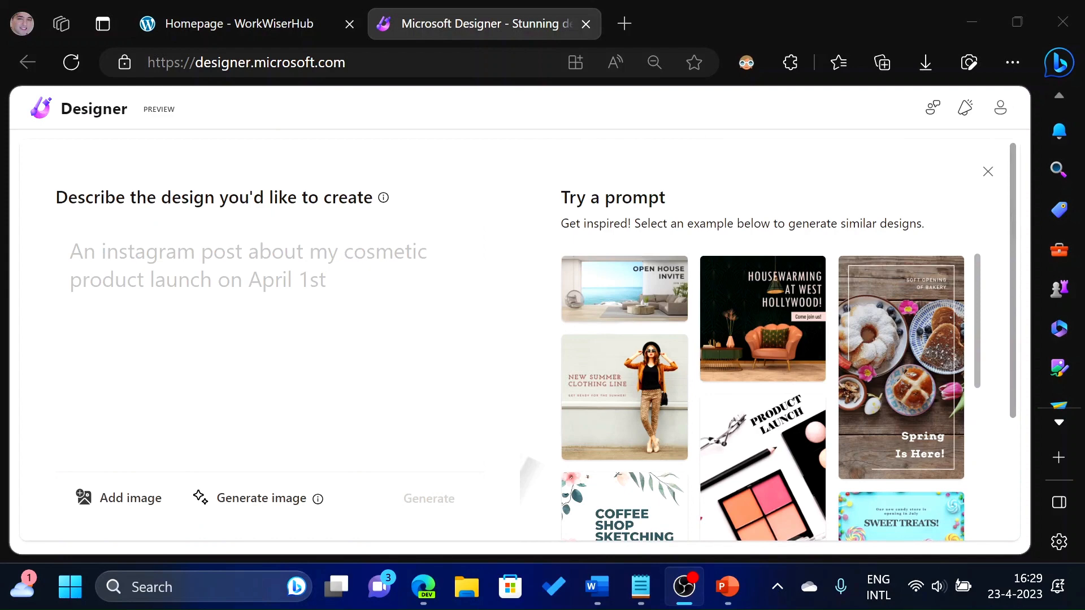
Enter the design description "A presentation about cats and how cats are the best pets. Much better than dogs" and generate designs.
click(93, 224)
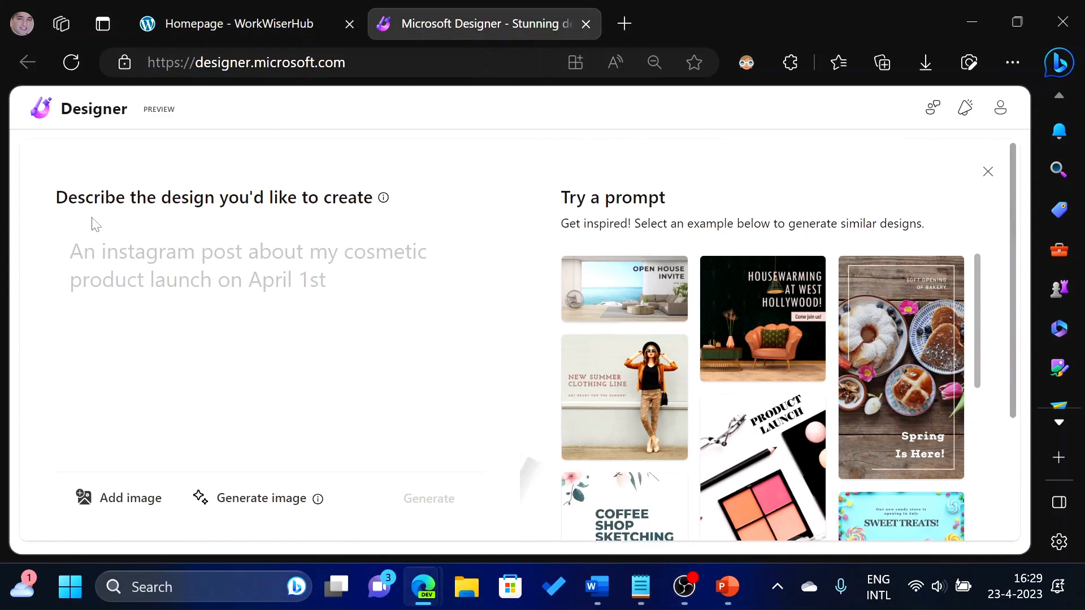
text(A presentation)
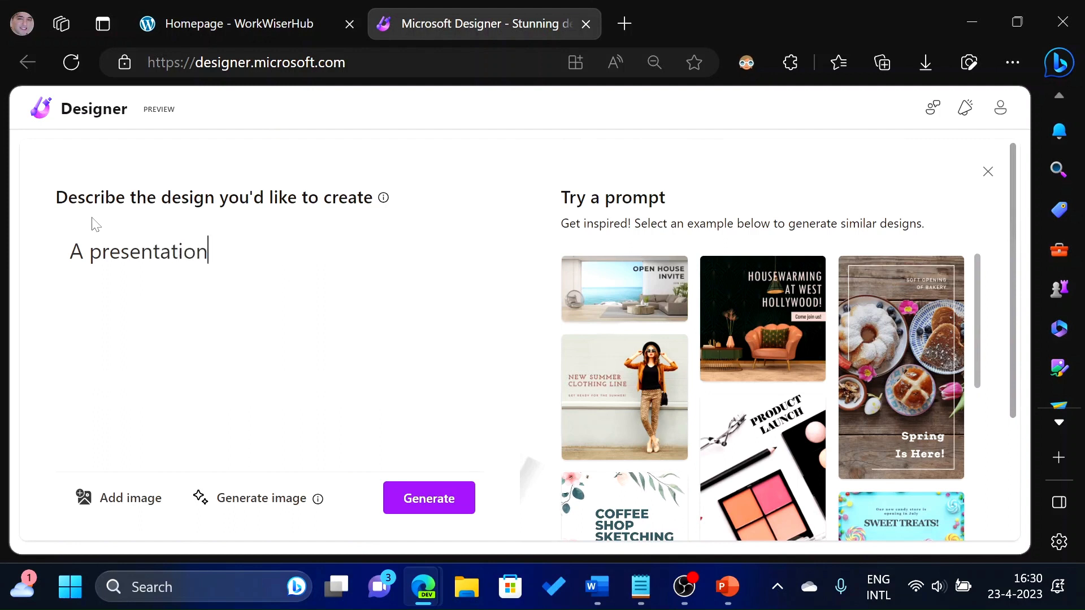
text( about cats and how)
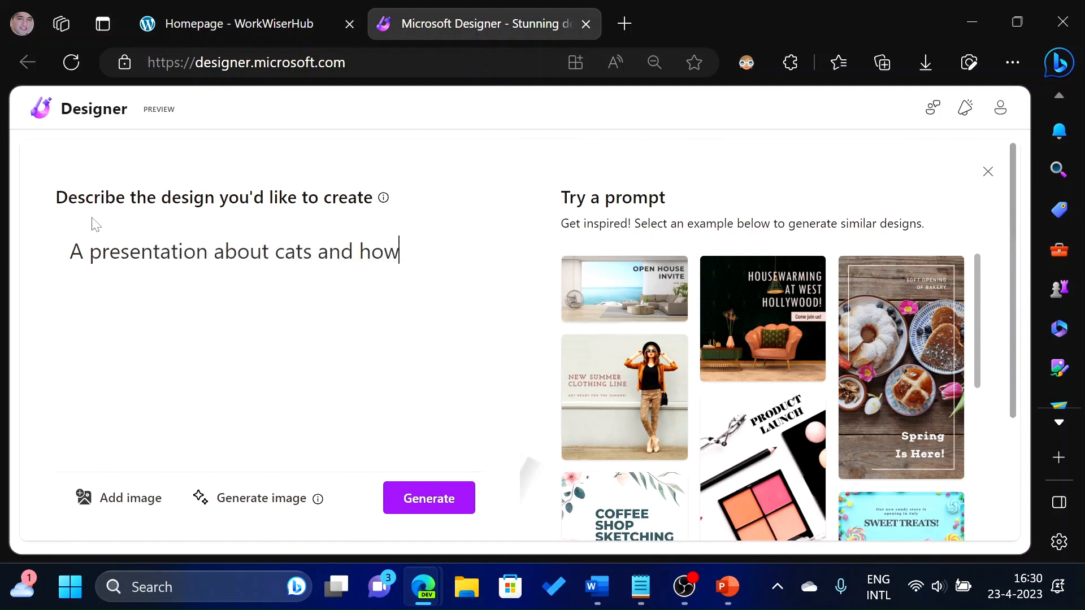
text( cats are the b)
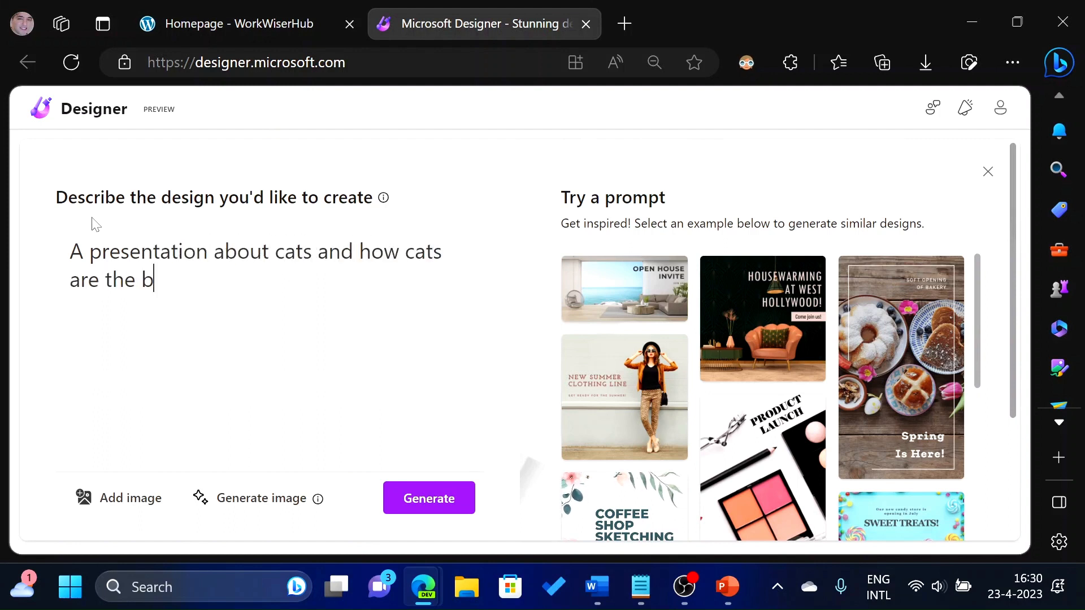
text(est pets. Much bette)
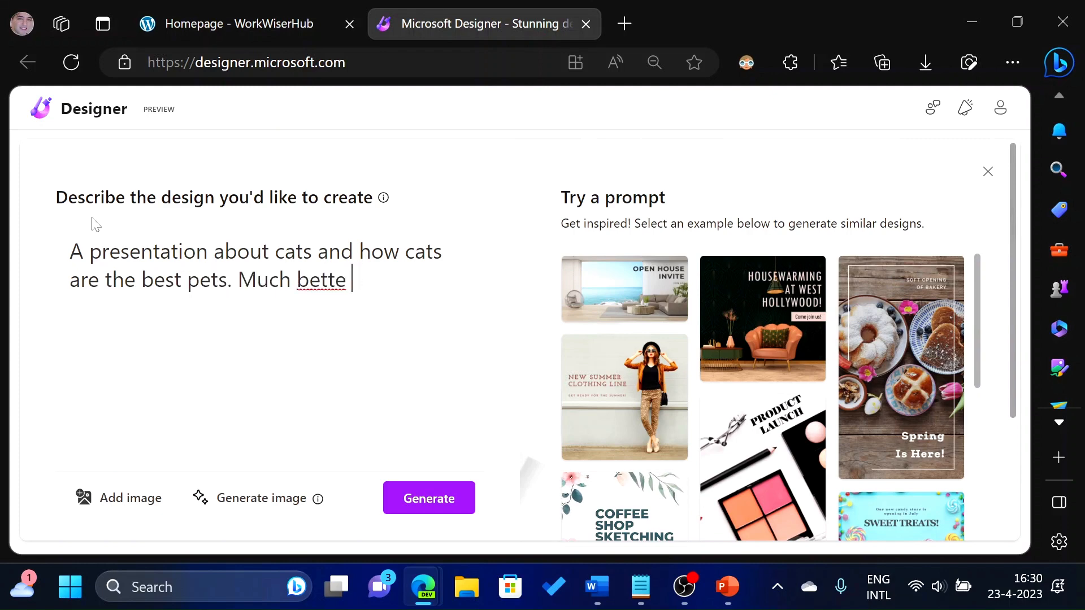
key(BackSpace)
text(r th)
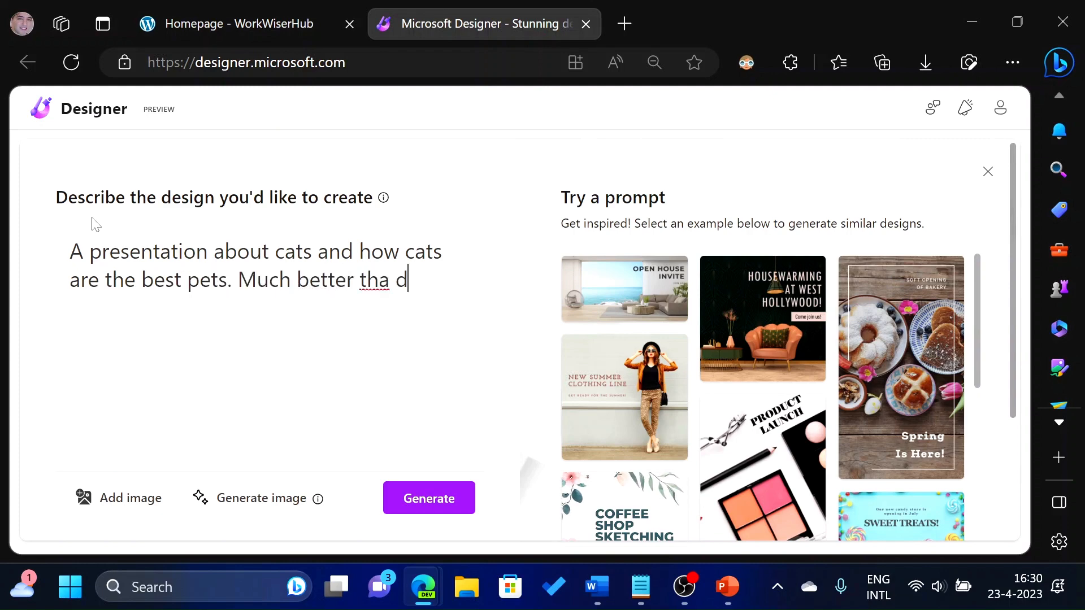
text(an dogs)
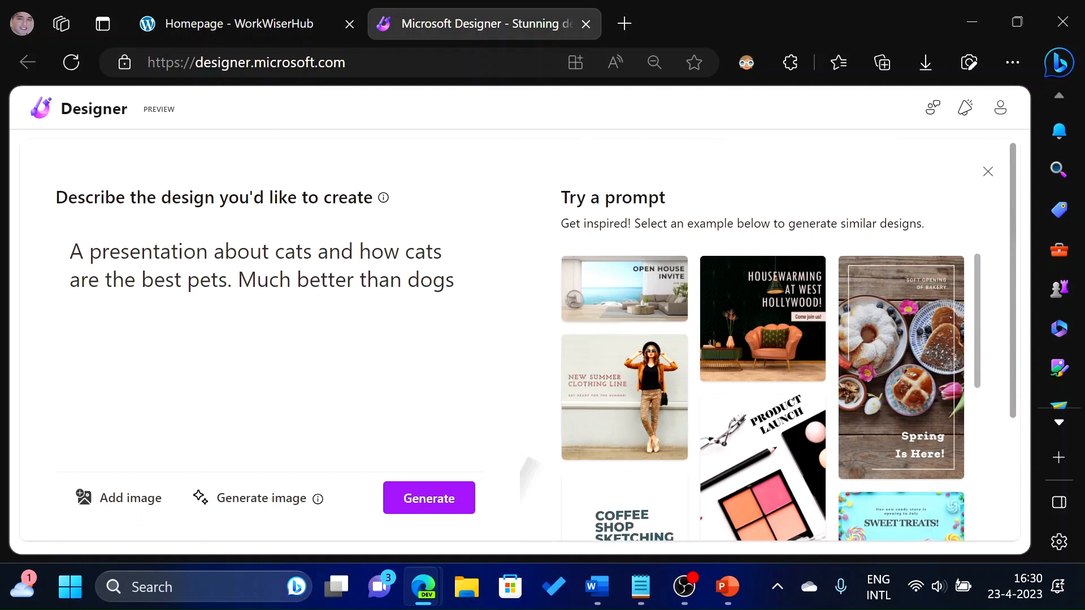
click(433, 503)
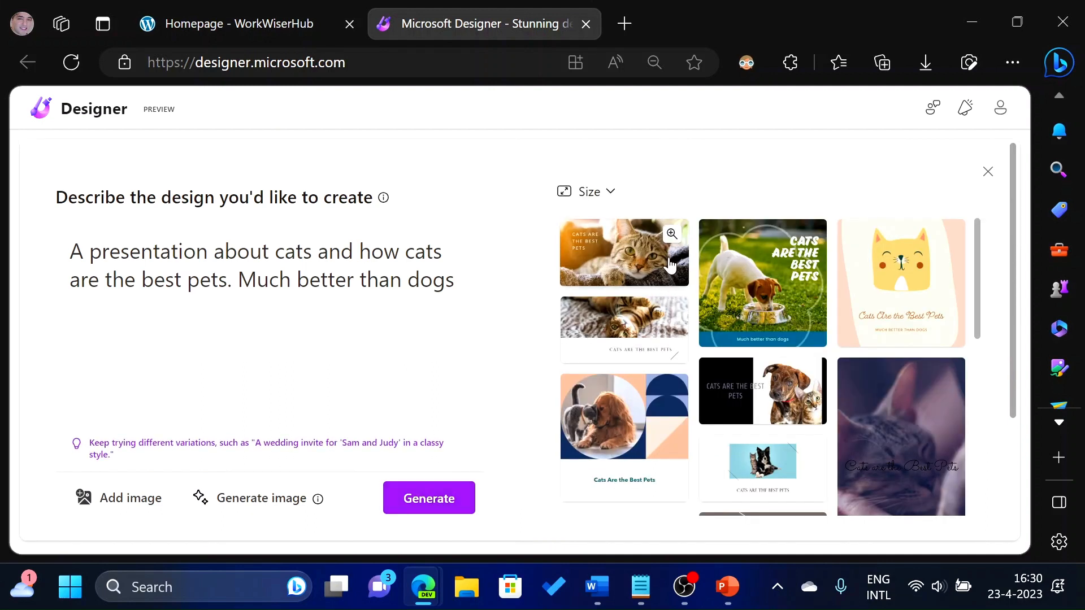
Switch the generated design suggestions to the Square size.
scroll(670, 264, down, 10)
scroll(667, 268, up, 9)
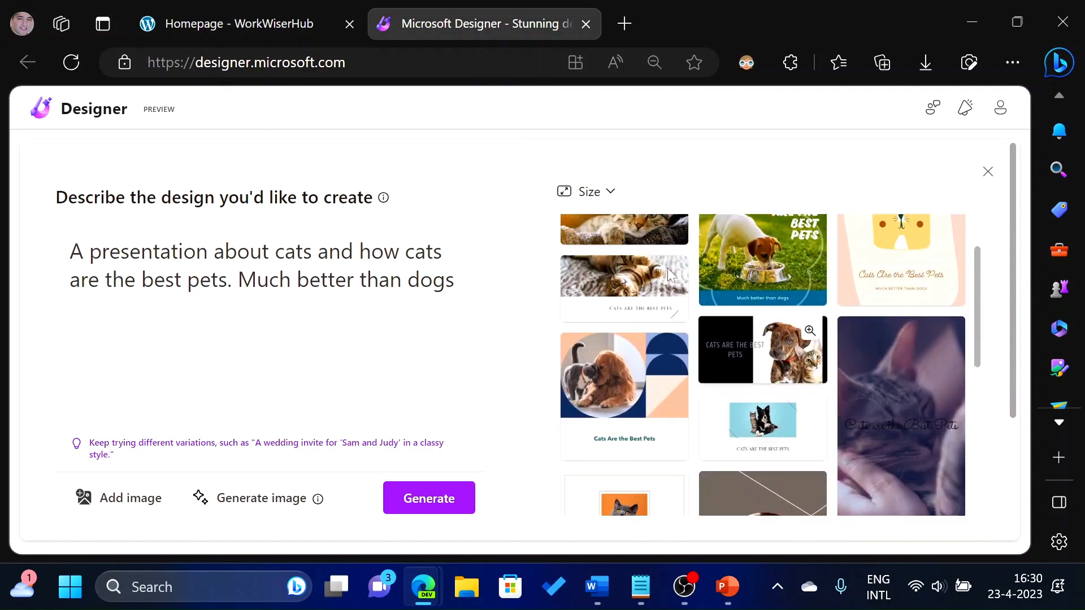
scroll(667, 268, up, 1)
click(600, 195)
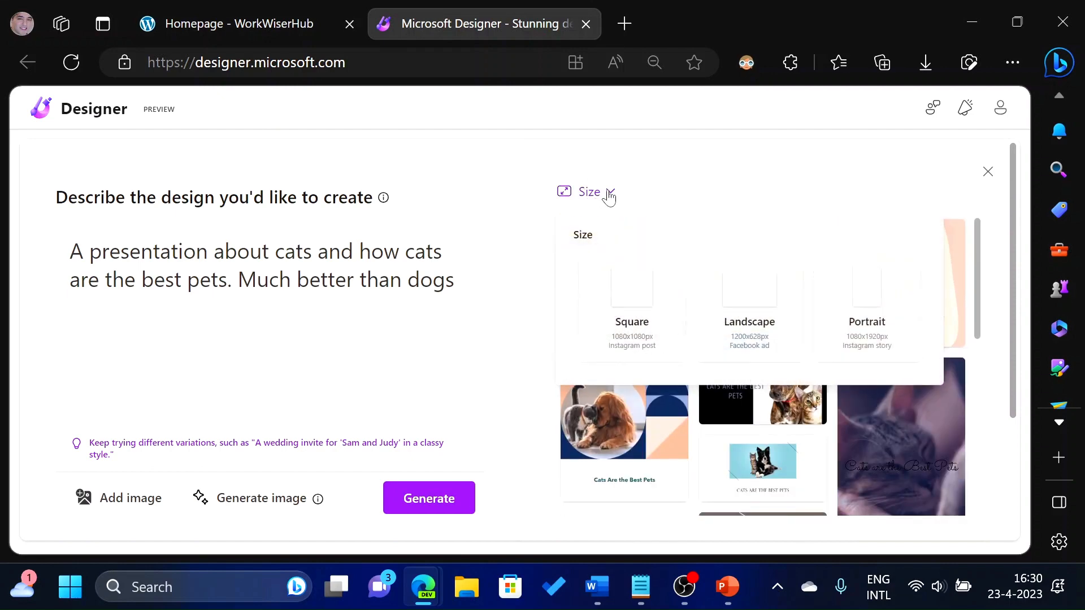
click(629, 291)
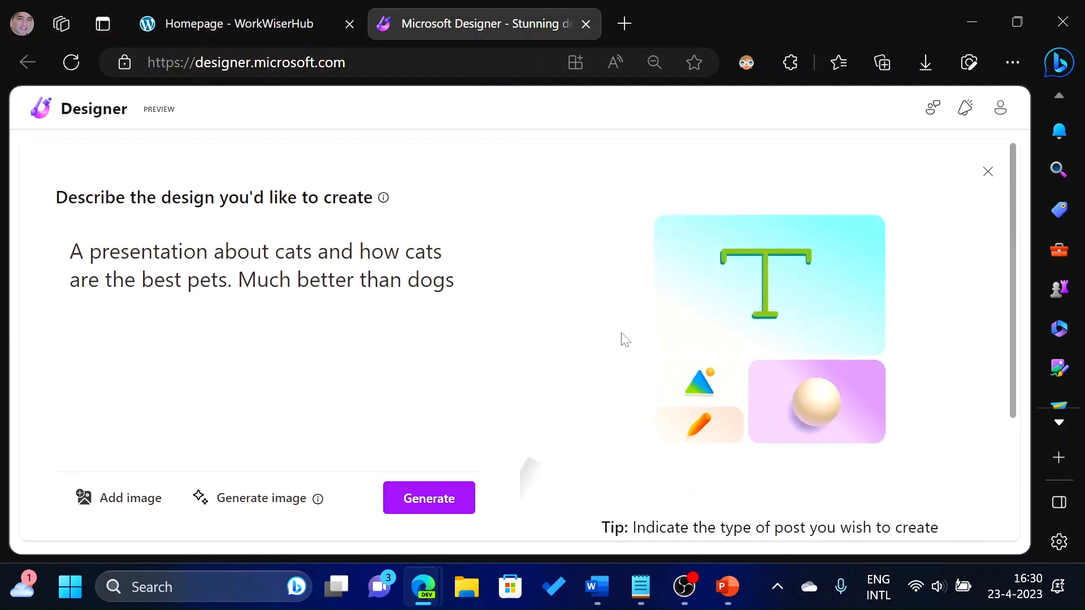
Switch the generated design suggestions to the Portrait size.
scroll(644, 306, down, 3)
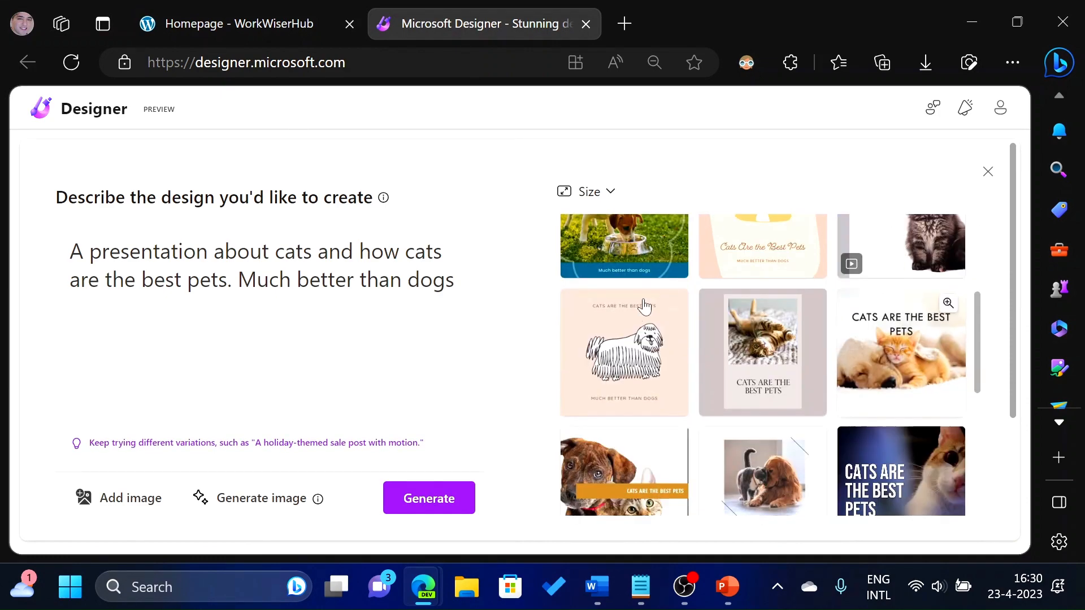
scroll(686, 347, down, 3)
scroll(686, 346, up, 5)
click(591, 192)
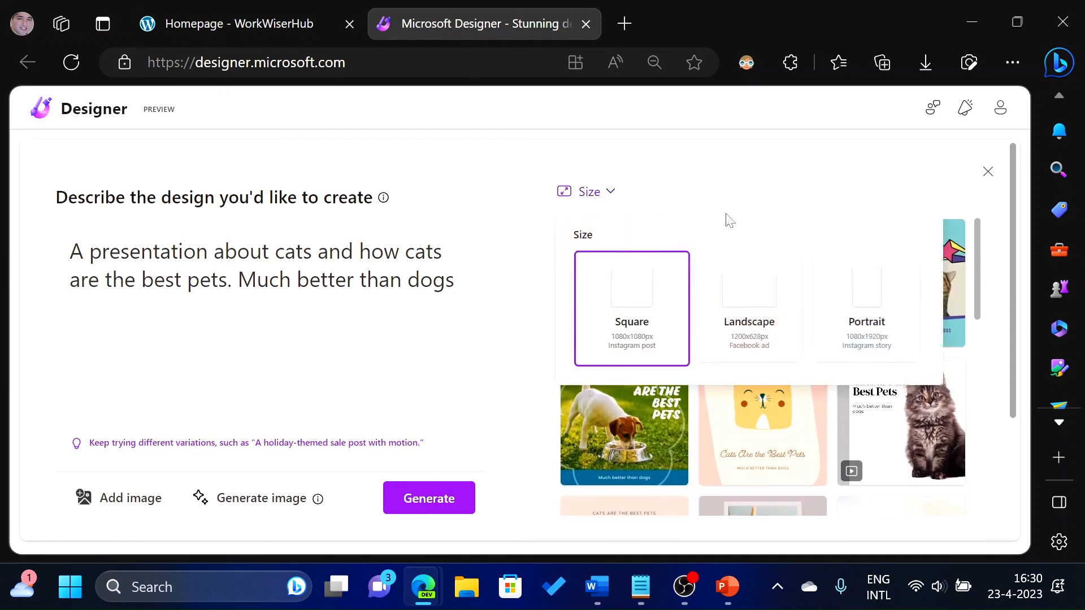
click(892, 314)
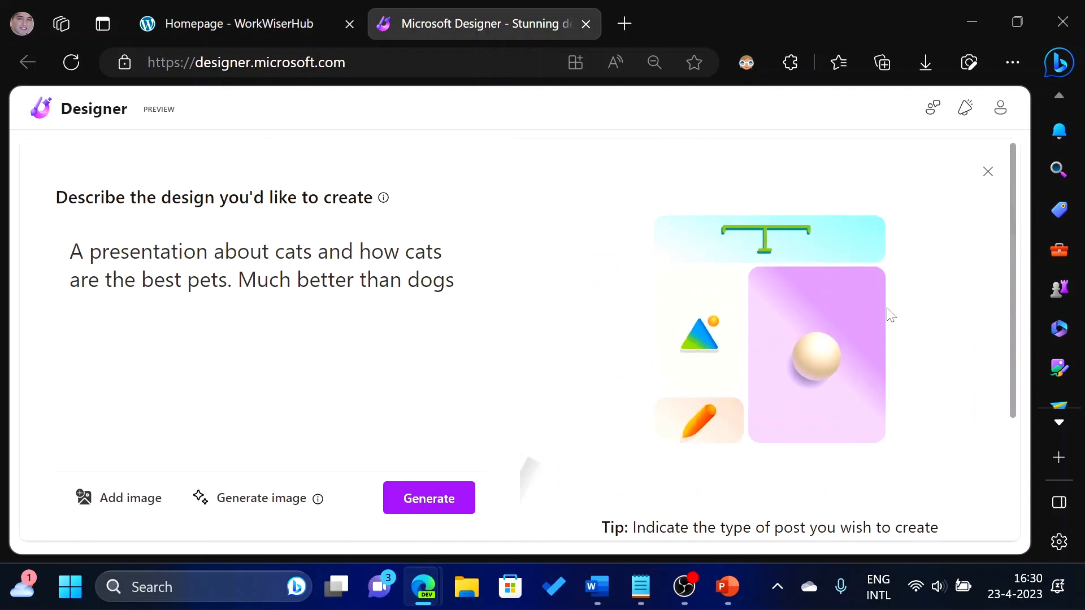
Switch the generated design suggestions to the Landscape size.
scroll(797, 298, down, 2)
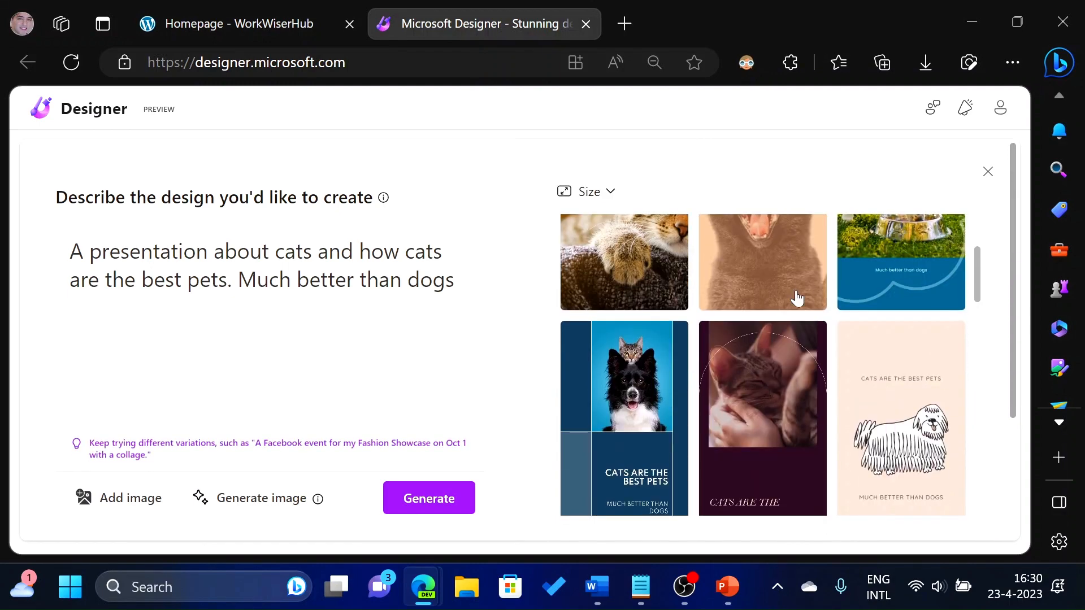
scroll(791, 297, down, 3)
scroll(823, 334, down, 3)
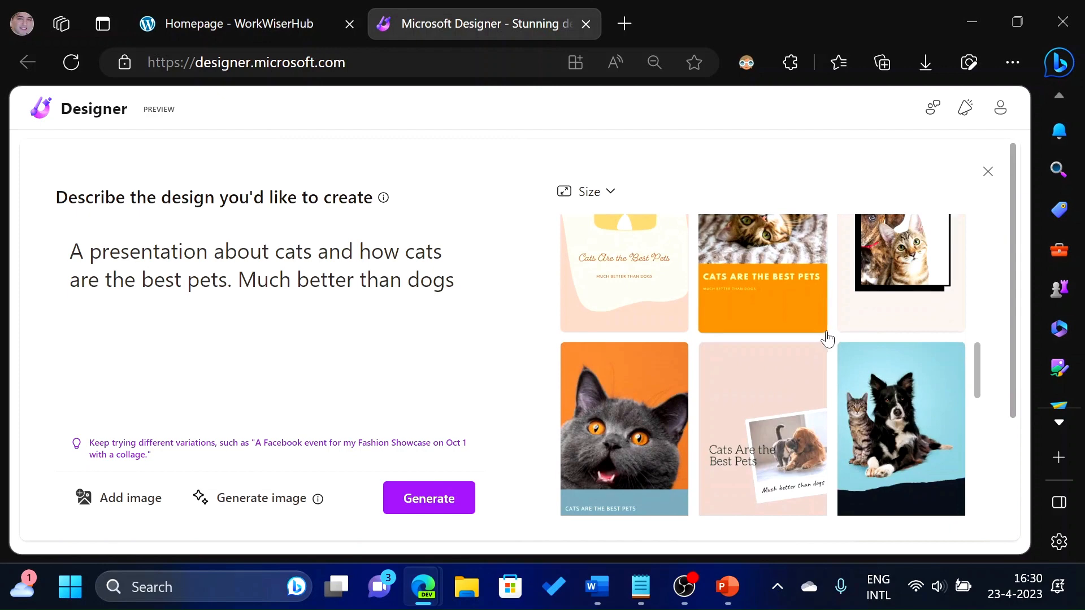
scroll(848, 333, up, 5)
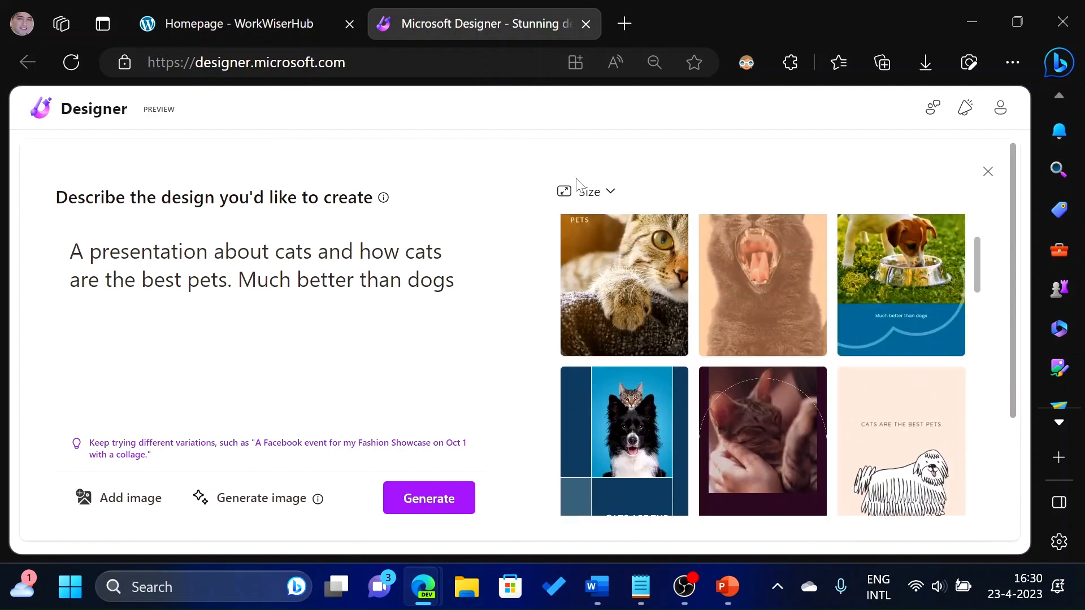
click(588, 195)
click(778, 297)
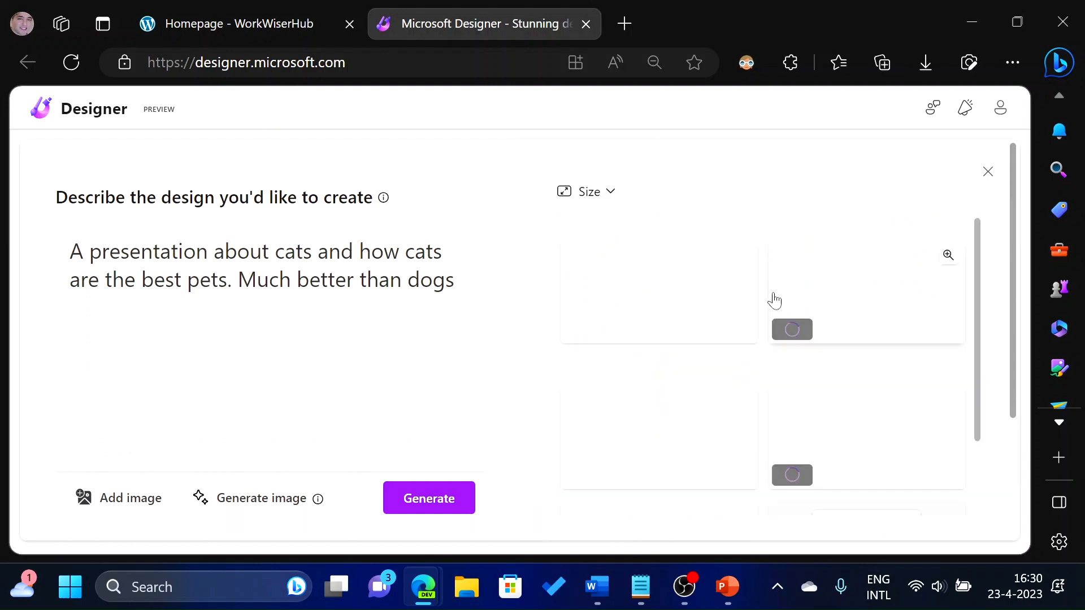
Open the landscape design with the kitten and "CATS ARE THE BEST PETS" title for editing.
scroll(755, 387, down, 5)
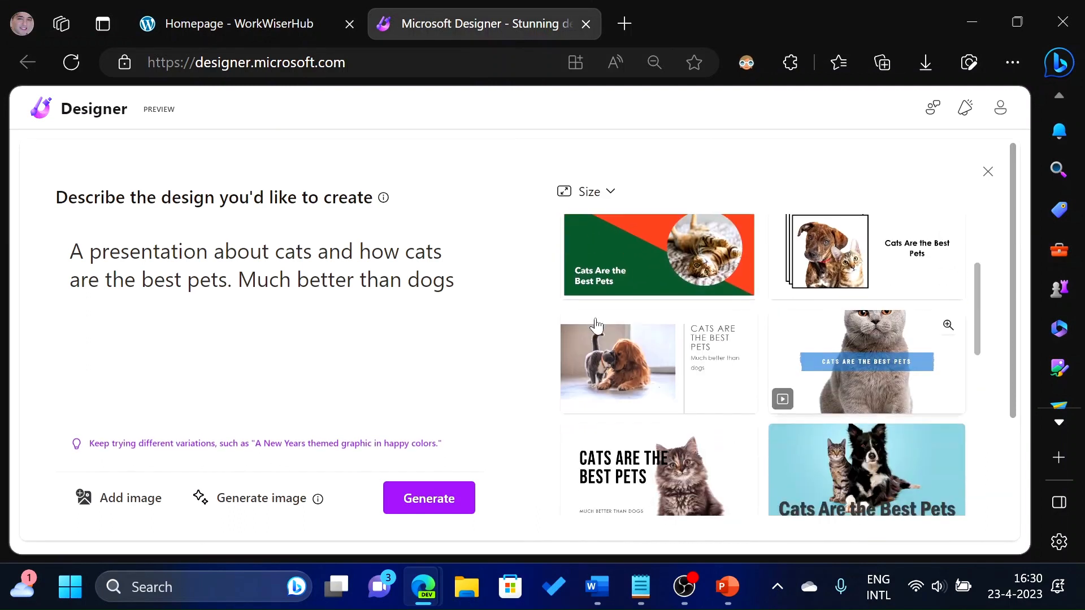
scroll(755, 388, down, 6)
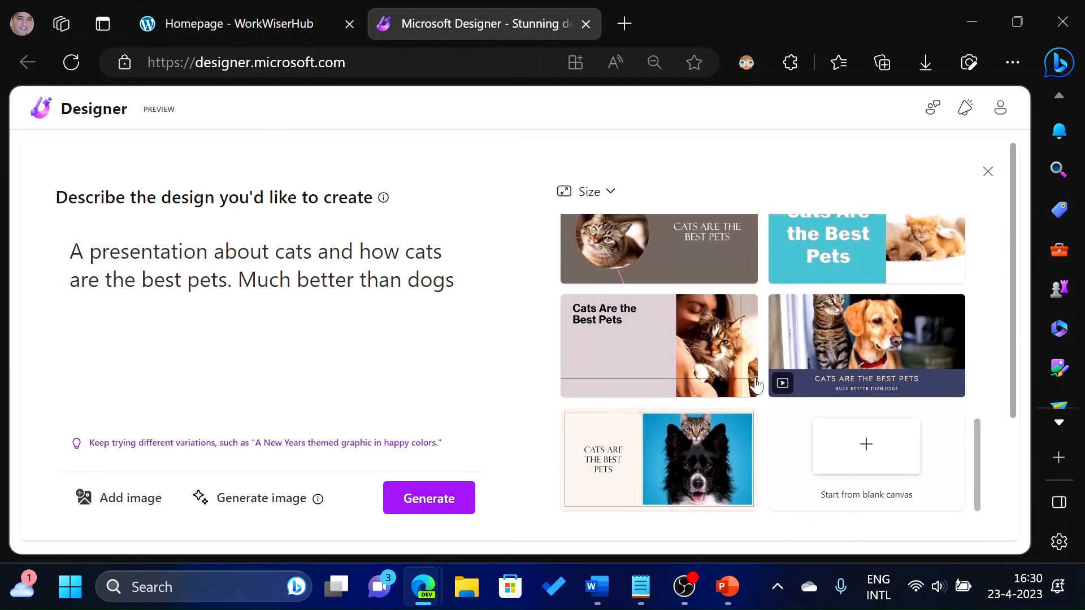
scroll(860, 436, up, 3)
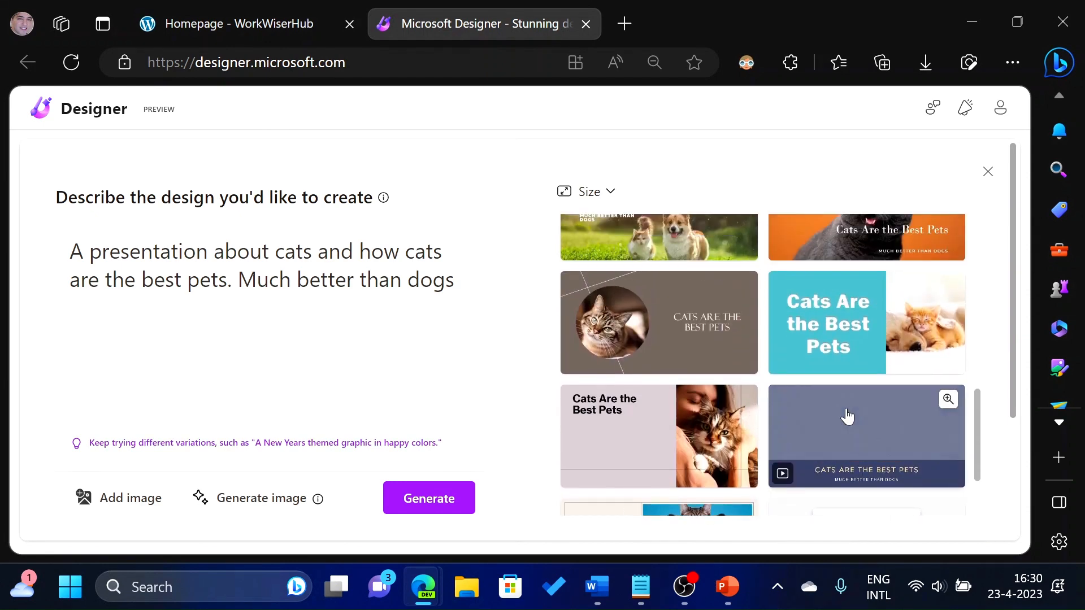
scroll(830, 409, up, 3)
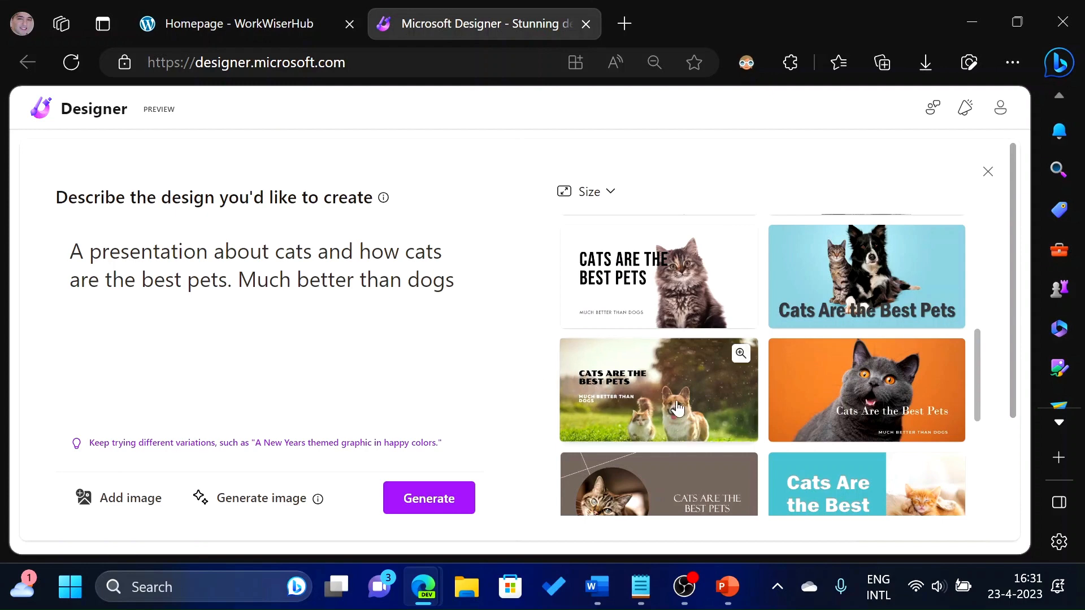
scroll(658, 349, up, 1)
click(667, 343)
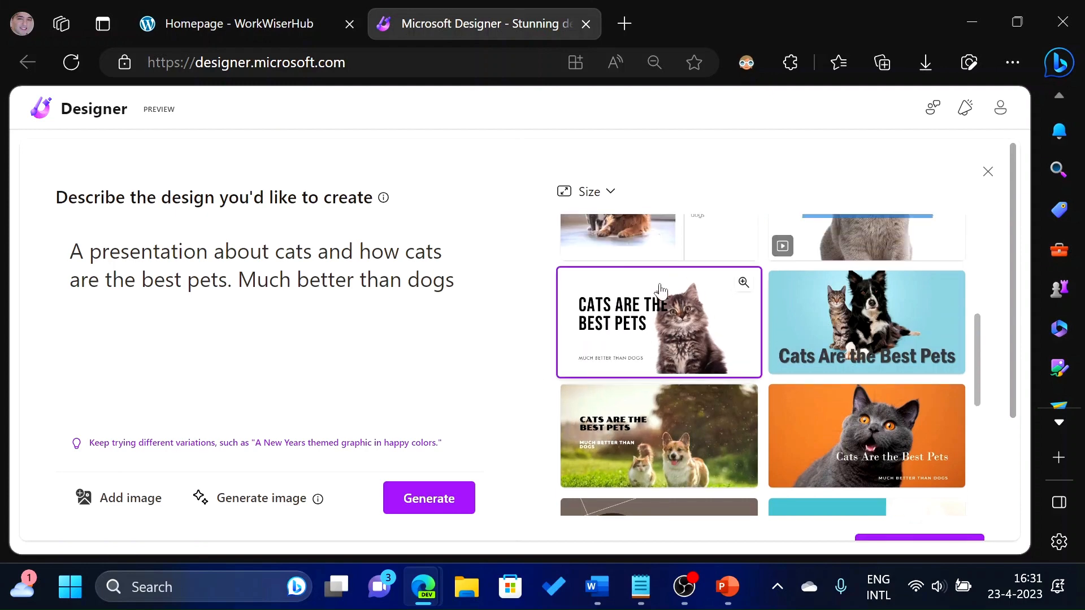
scroll(998, 382, down, 3)
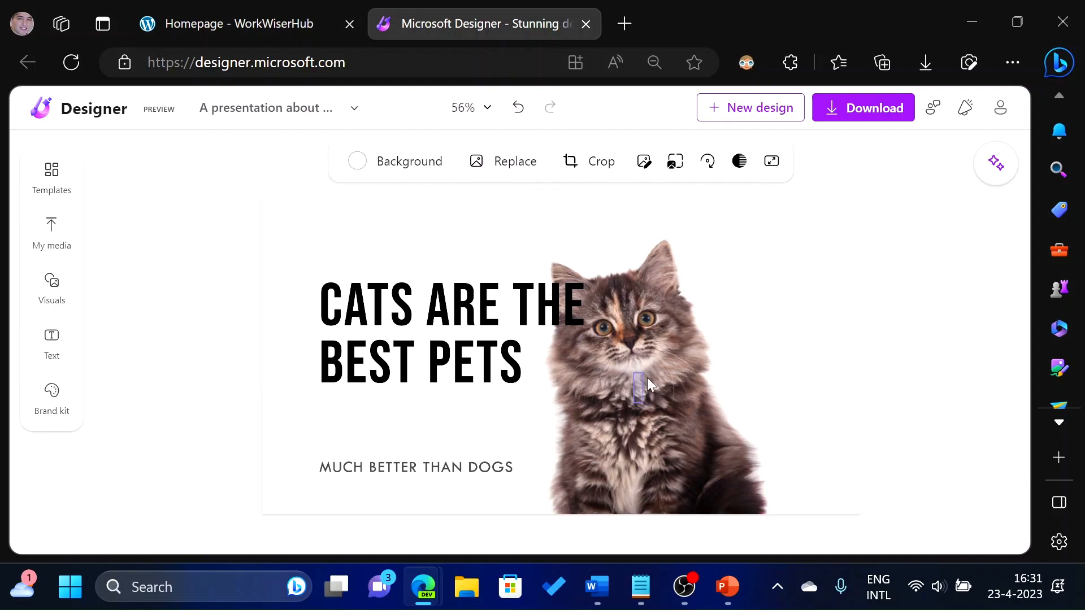
Review the design's background colour options and close the panel.
click(410, 161)
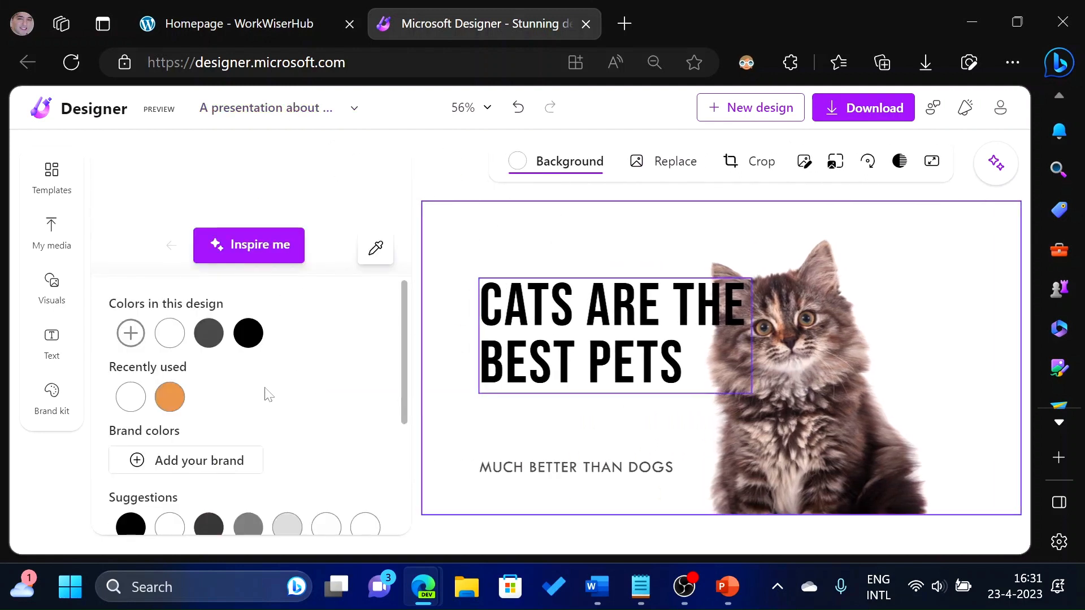
scroll(260, 396, down, 3)
scroll(269, 374, up, 1)
scroll(270, 375, up, 2)
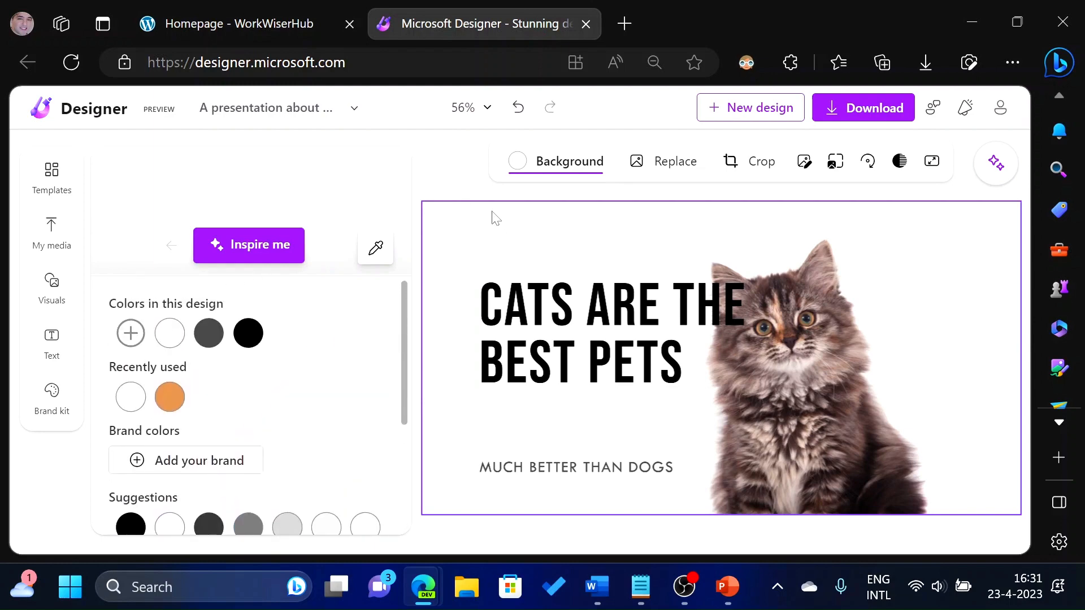
click(31, 279)
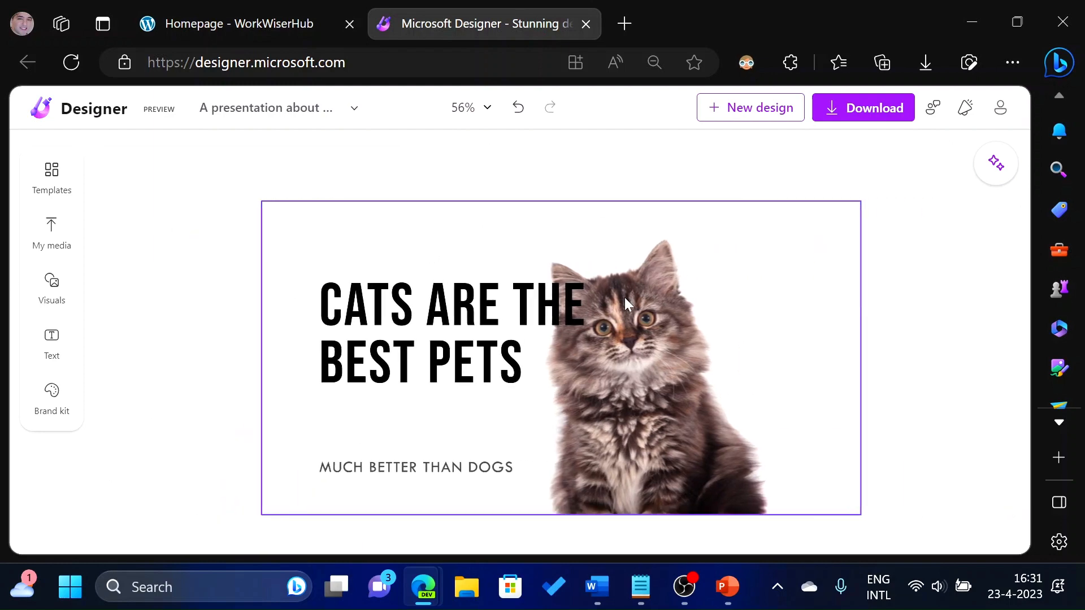
Detach the kitten image from the background and reposition it on the slide.
click(625, 297)
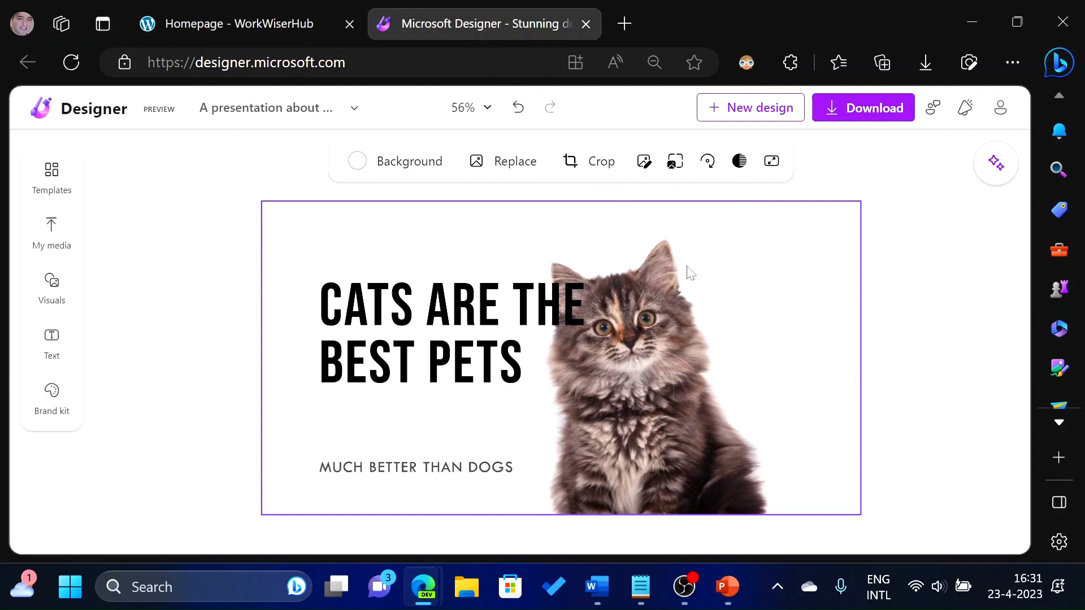
click(675, 163)
drag(511, 312, 455, 295)
drag(574, 407, 860, 491)
drag(667, 407, 671, 373)
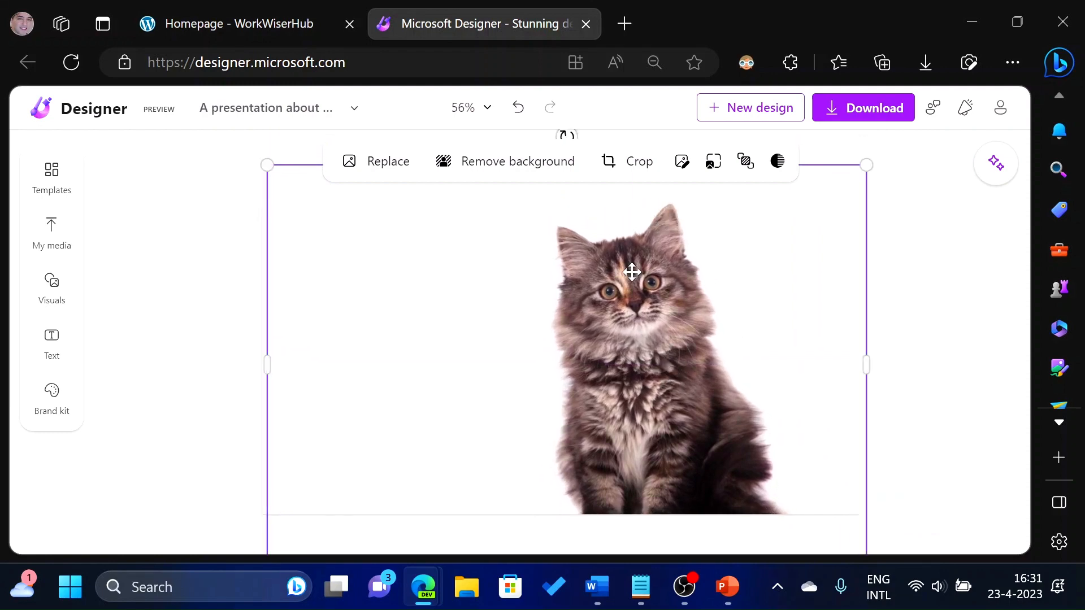
drag(627, 296, 625, 296)
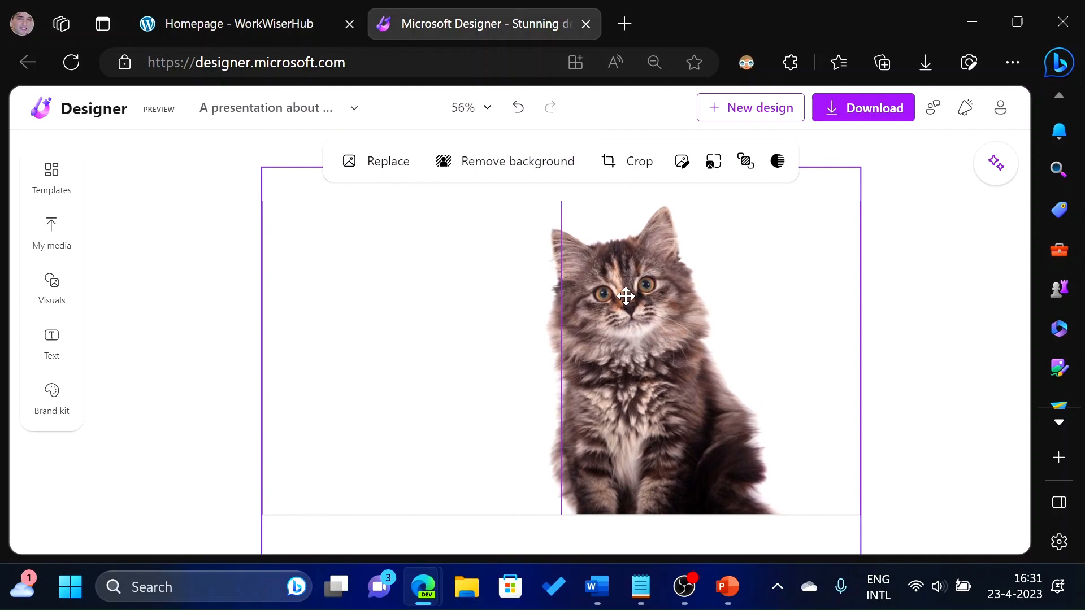
Send the kitten image to the back so the title text shows in front.
right_click(626, 297)
mouse_move(743, 473)
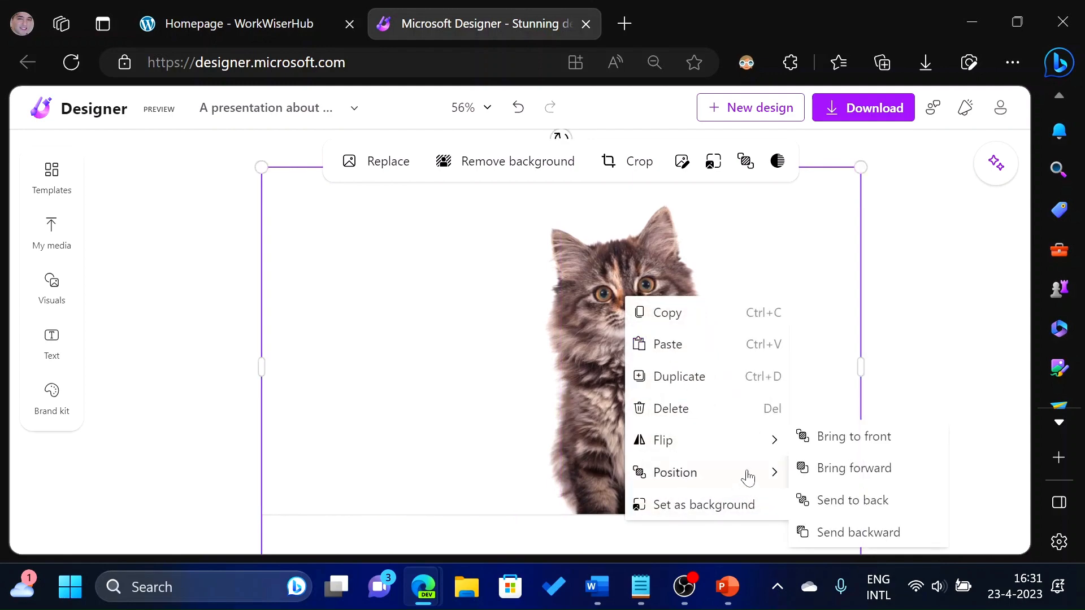
click(850, 510)
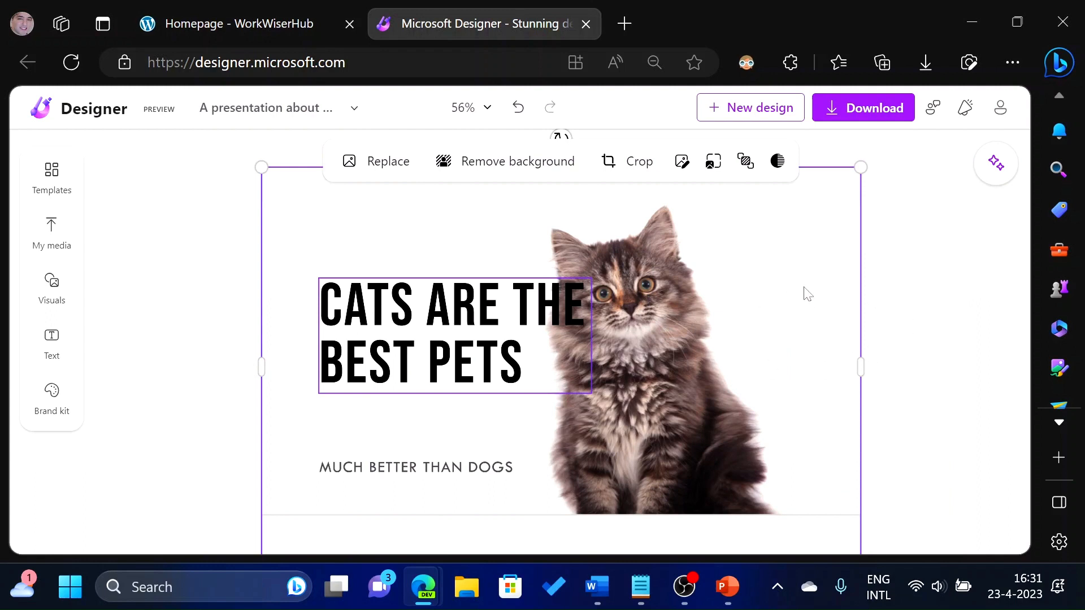
click(925, 261)
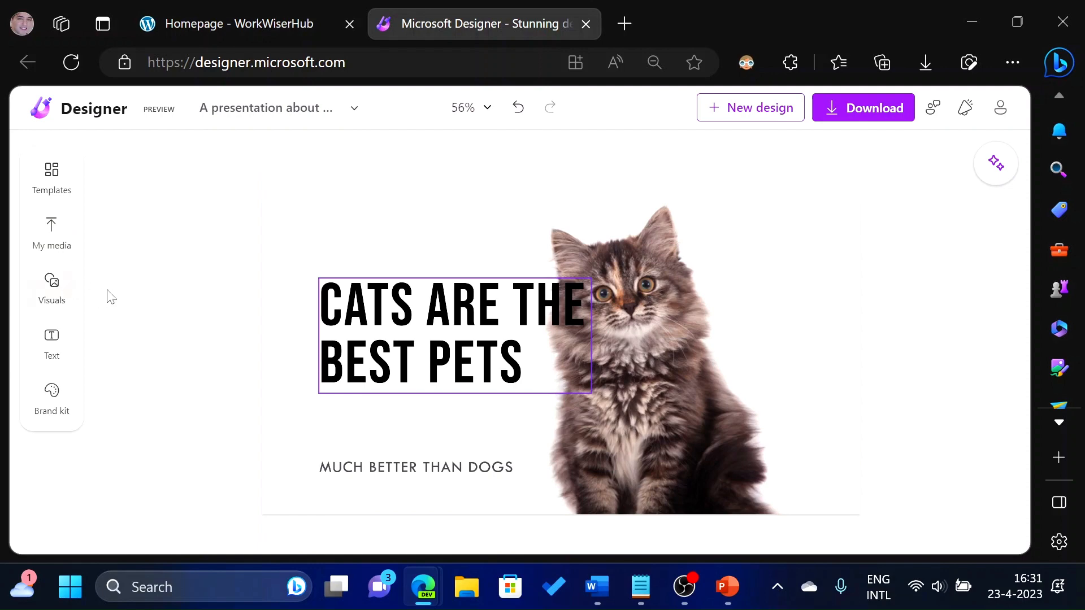
Browse the visuals library's videos and graphics categories for elements to add to the slide.
click(56, 291)
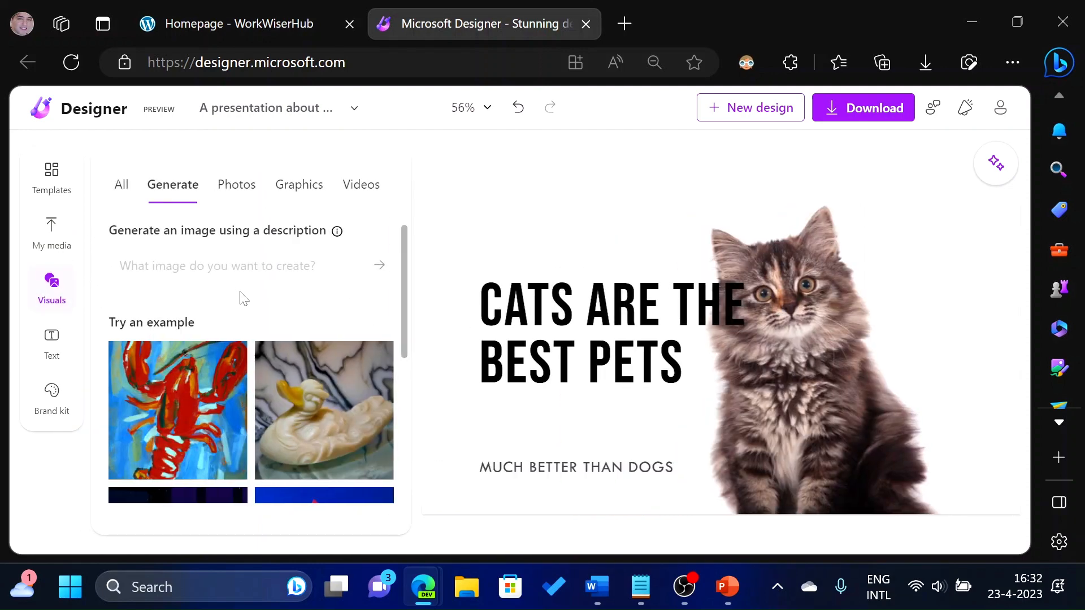
scroll(239, 291, down, 5)
scroll(240, 291, up, 5)
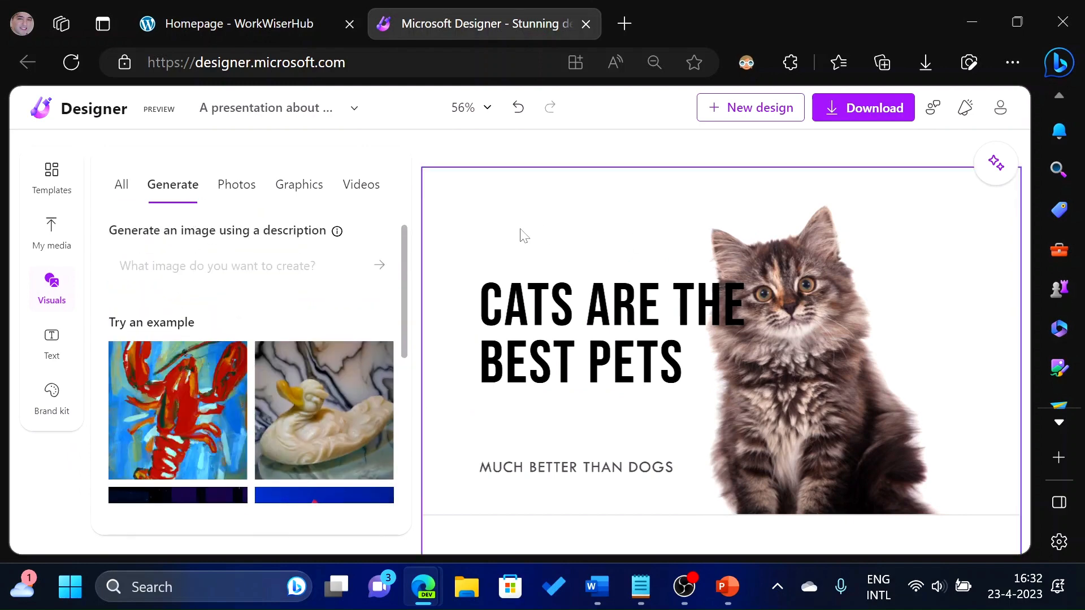
click(364, 185)
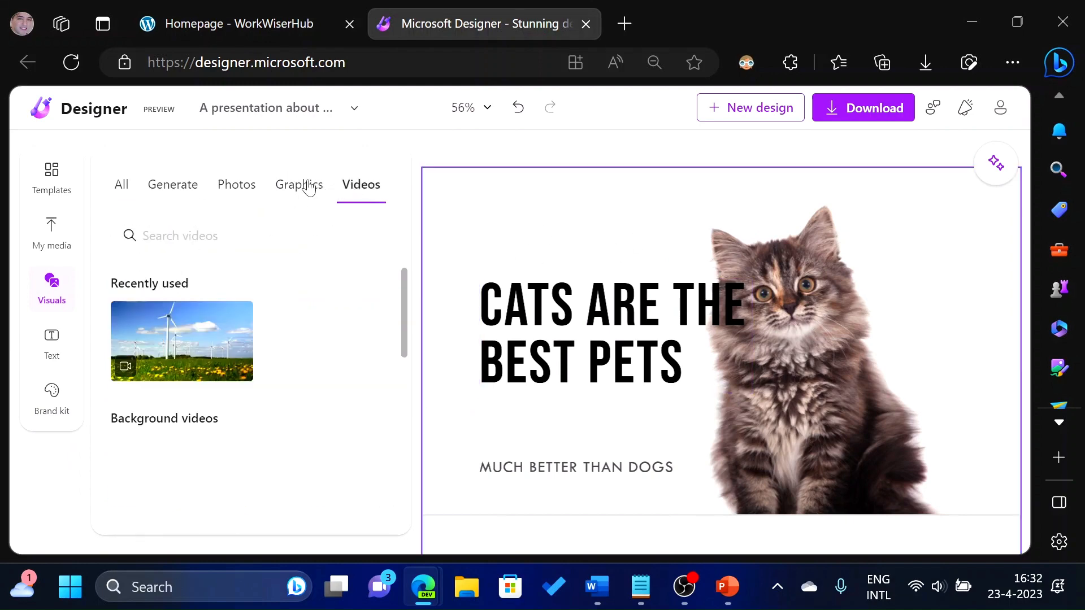
click(319, 208)
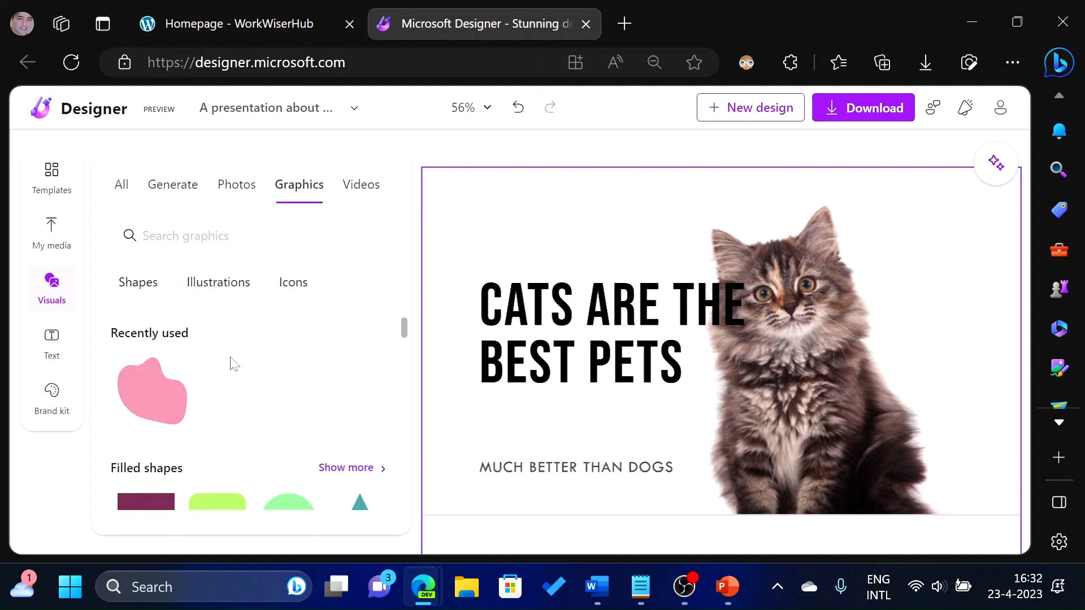
scroll(316, 370, down, 5)
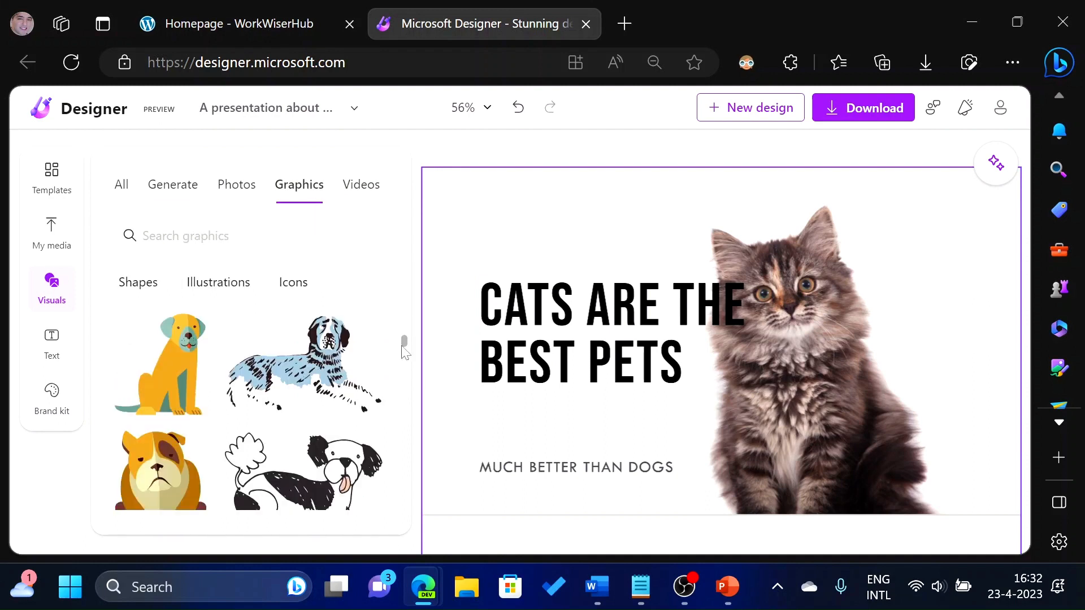
scroll(404, 361, down, 3)
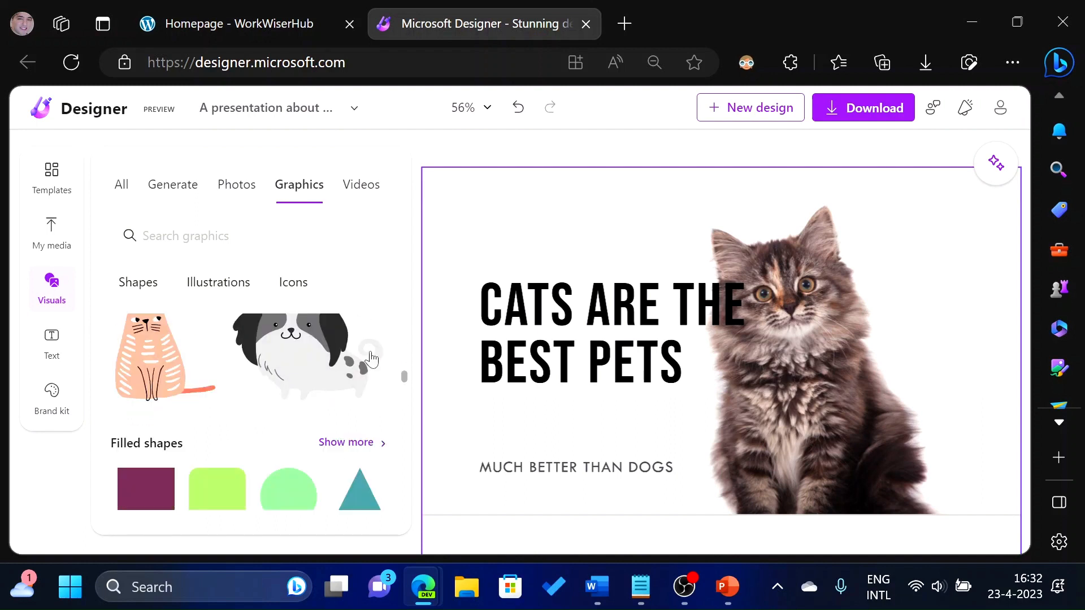
scroll(235, 363, down, 3)
scroll(170, 378, up, 3)
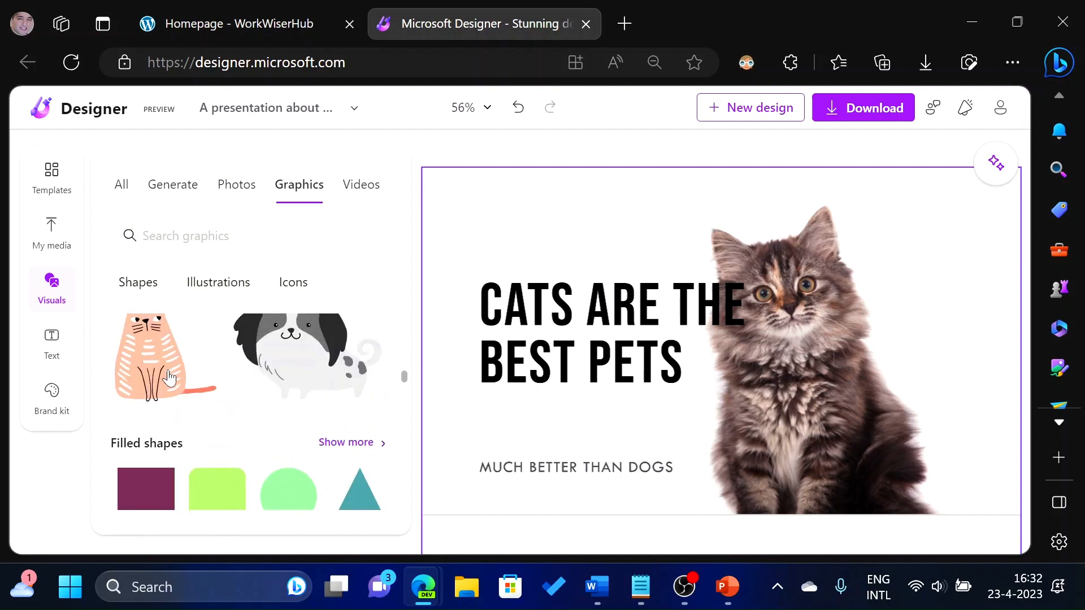
scroll(170, 379, down, 2)
scroll(233, 394, down, 3)
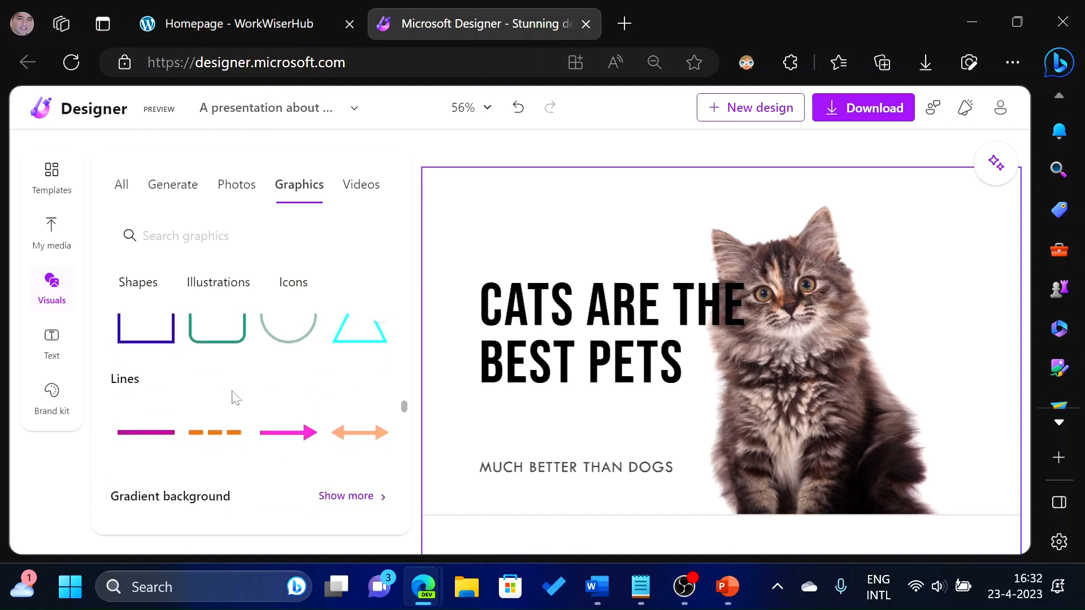
scroll(232, 395, down, 5)
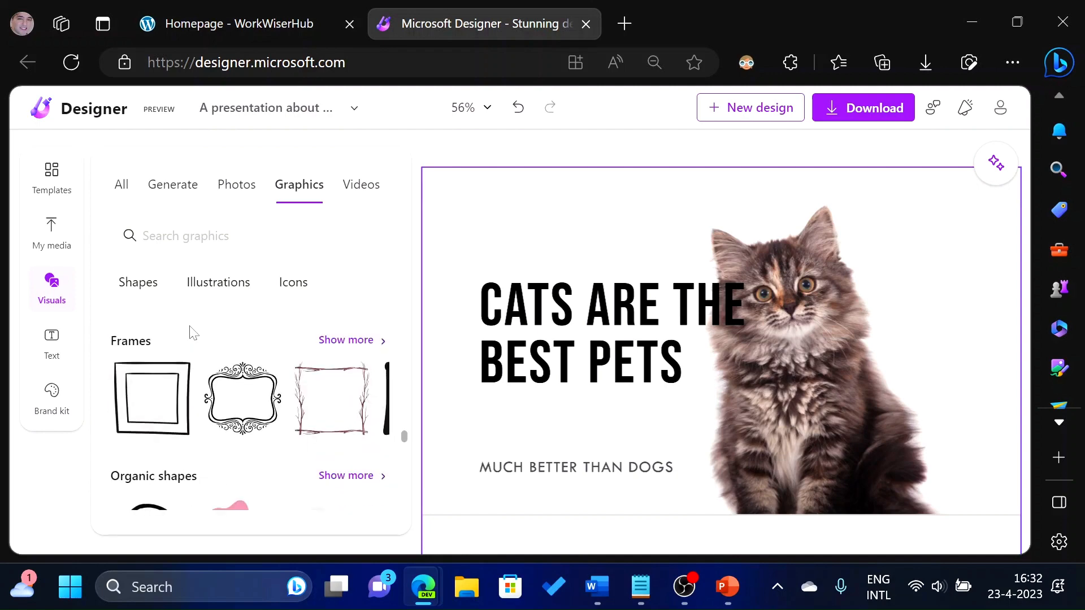
scroll(217, 379, down, 6)
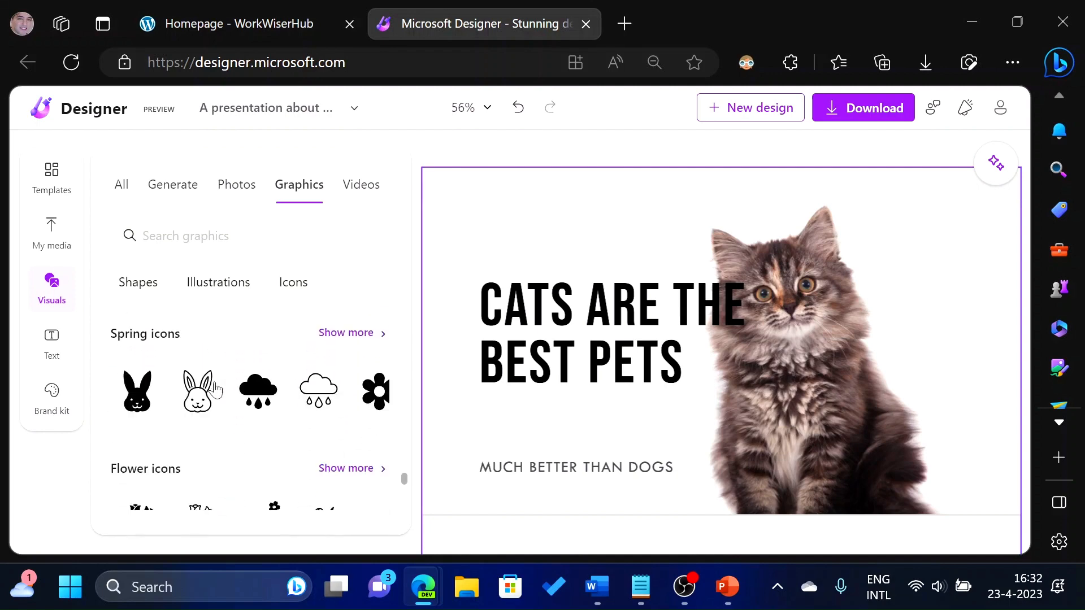
scroll(344, 427, down, 3)
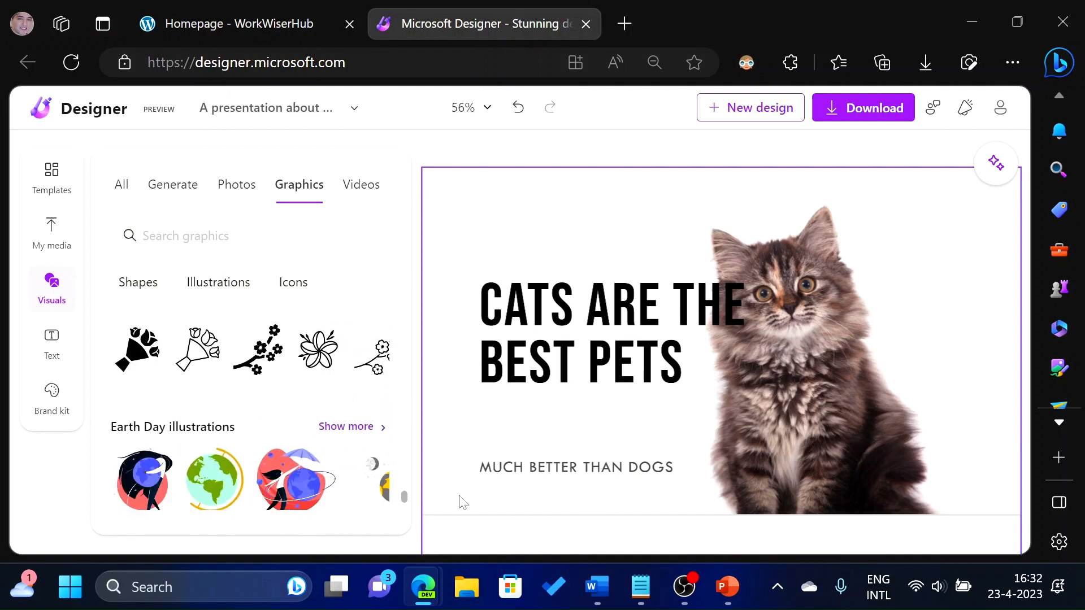
drag(403, 500, 381, 331)
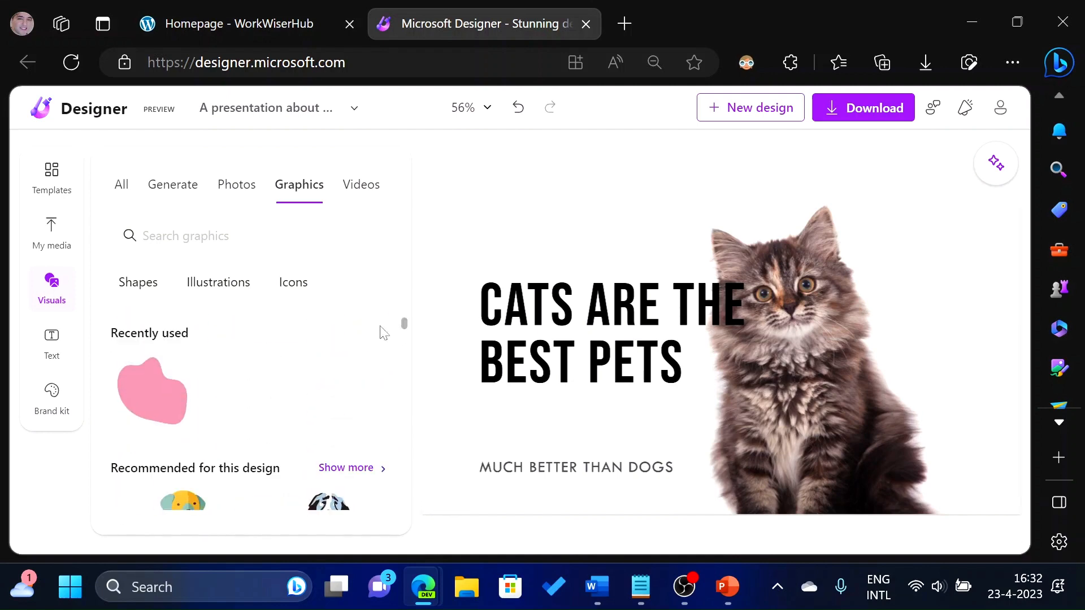
Insert the pink organic blob shape and enlarge it over the upper-left area behind the title.
click(189, 378)
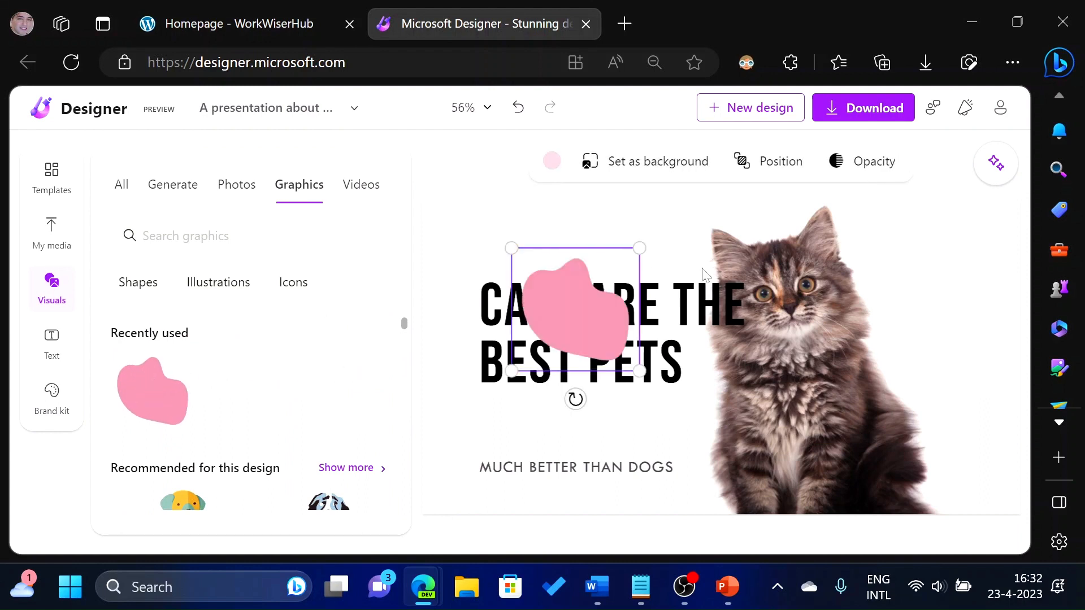
drag(547, 314, 413, 208)
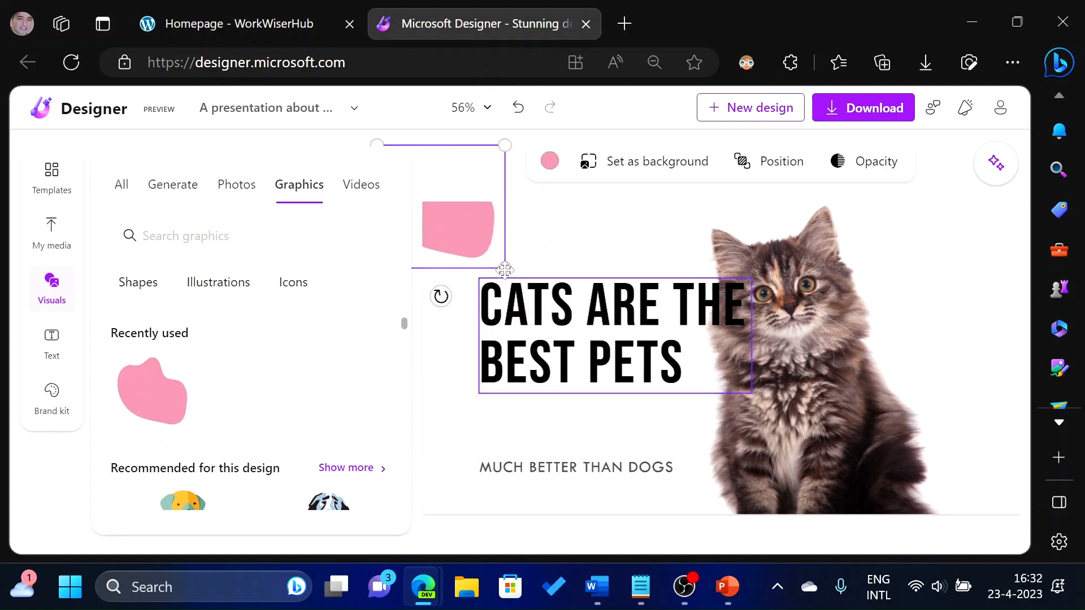
drag(504, 270, 700, 473)
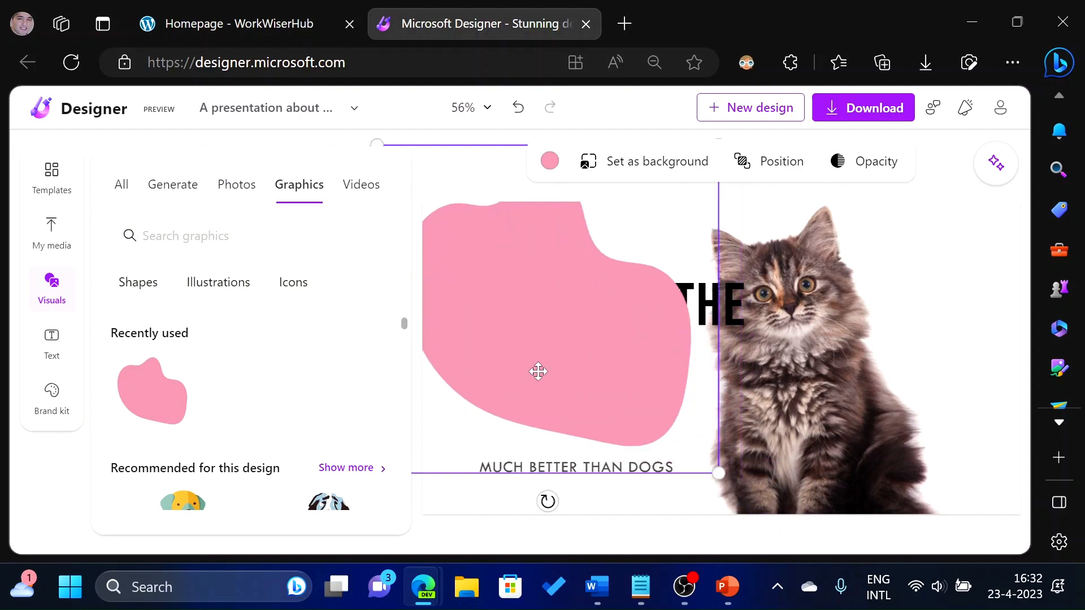
drag(538, 372, 500, 337)
Send the pink blob shape to the back so the title text shows on top.
right_click(516, 286)
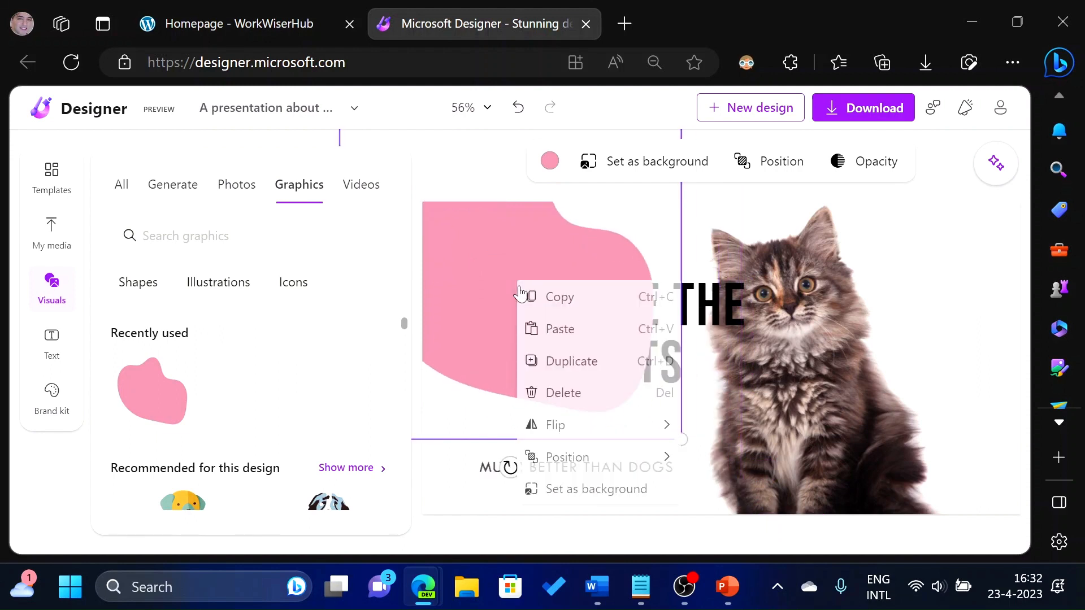
mouse_move(603, 462)
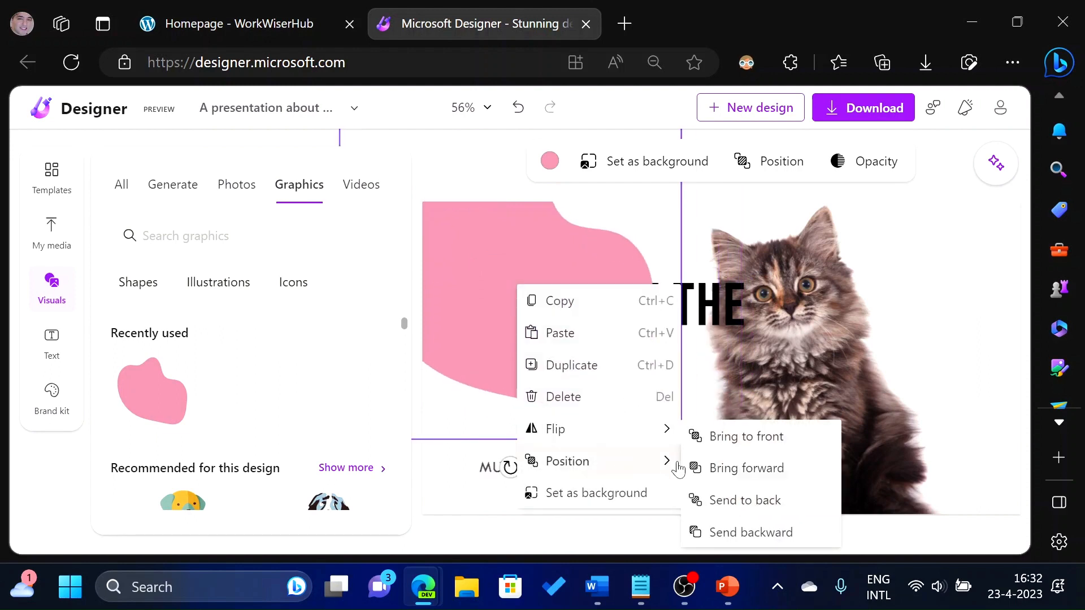
click(730, 500)
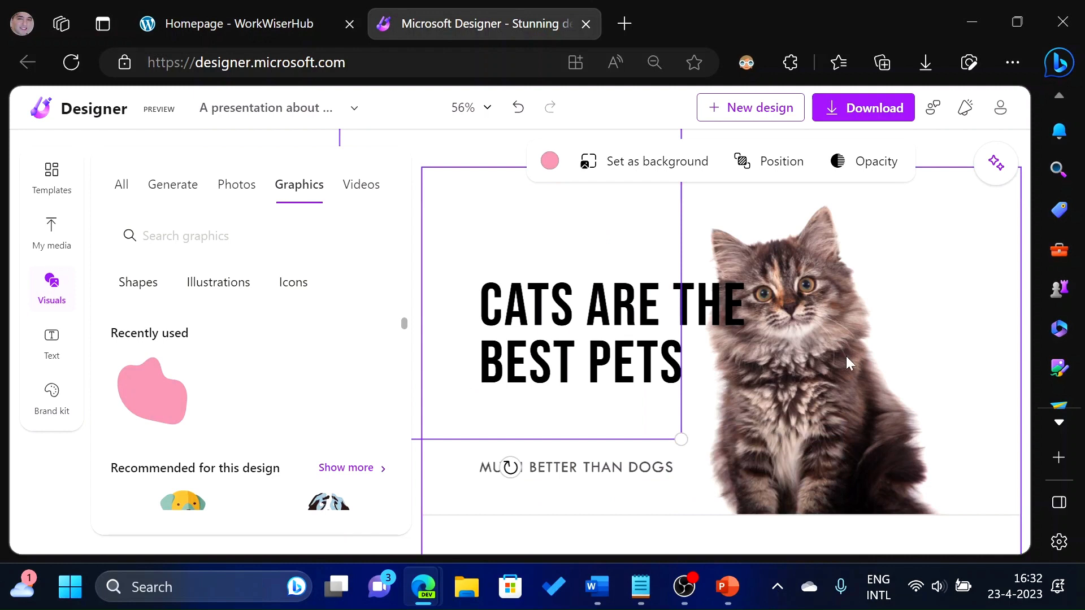
right_click(812, 348)
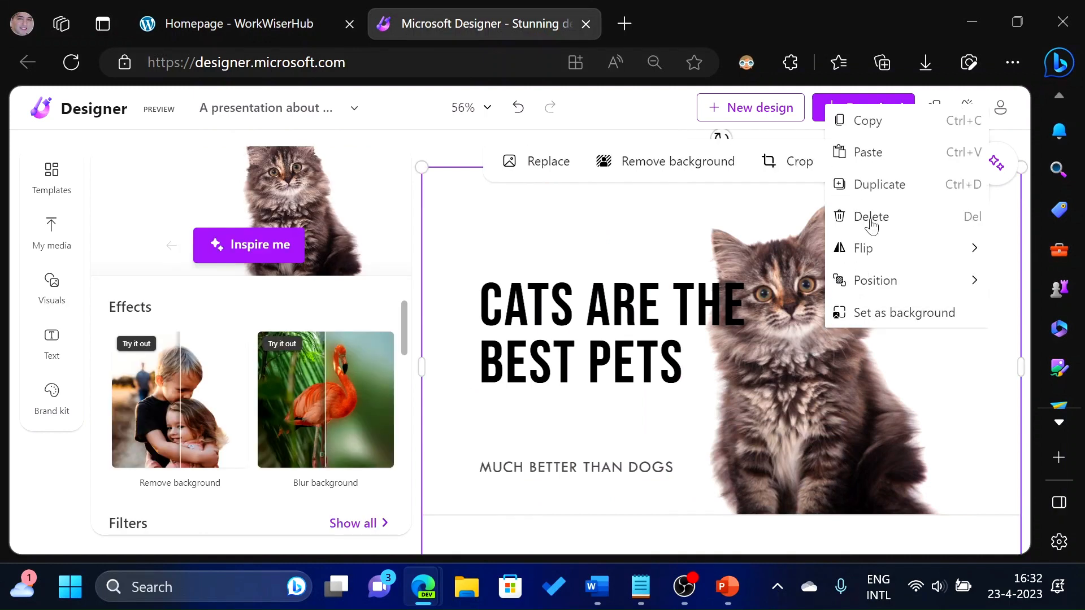
mouse_move(877, 280)
click(708, 342)
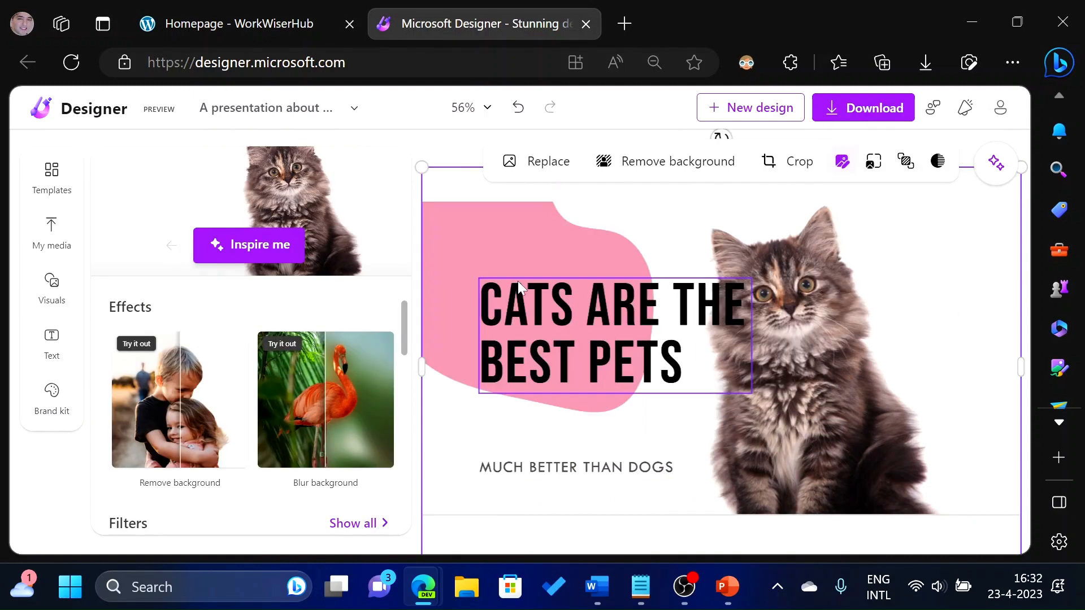
Recolour the blob shape with a colour sampled from the kitten's fur using the eyedropper.
click(500, 240)
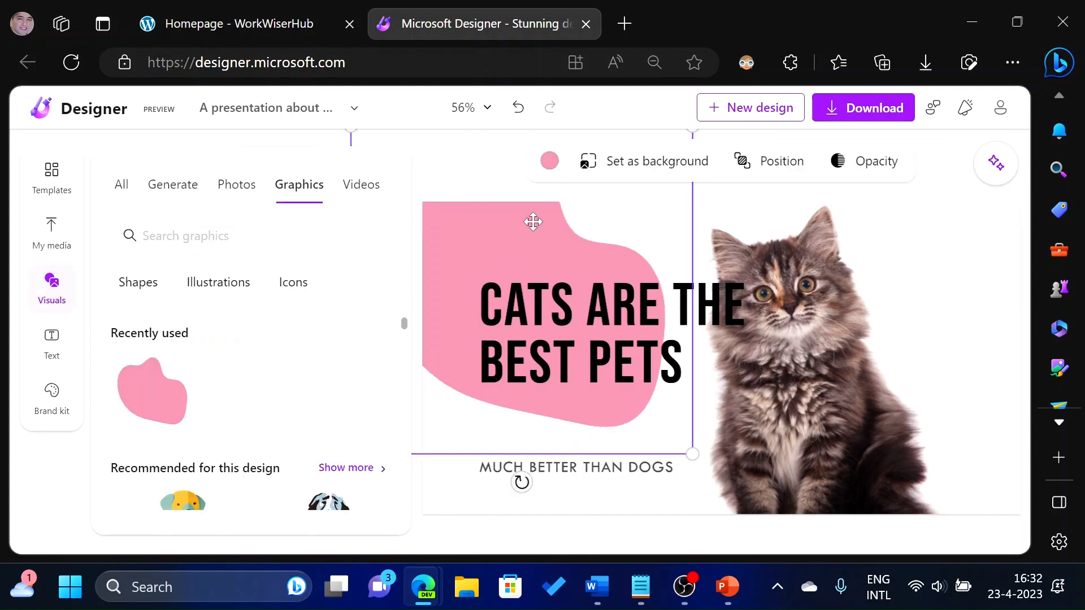
click(550, 161)
click(367, 249)
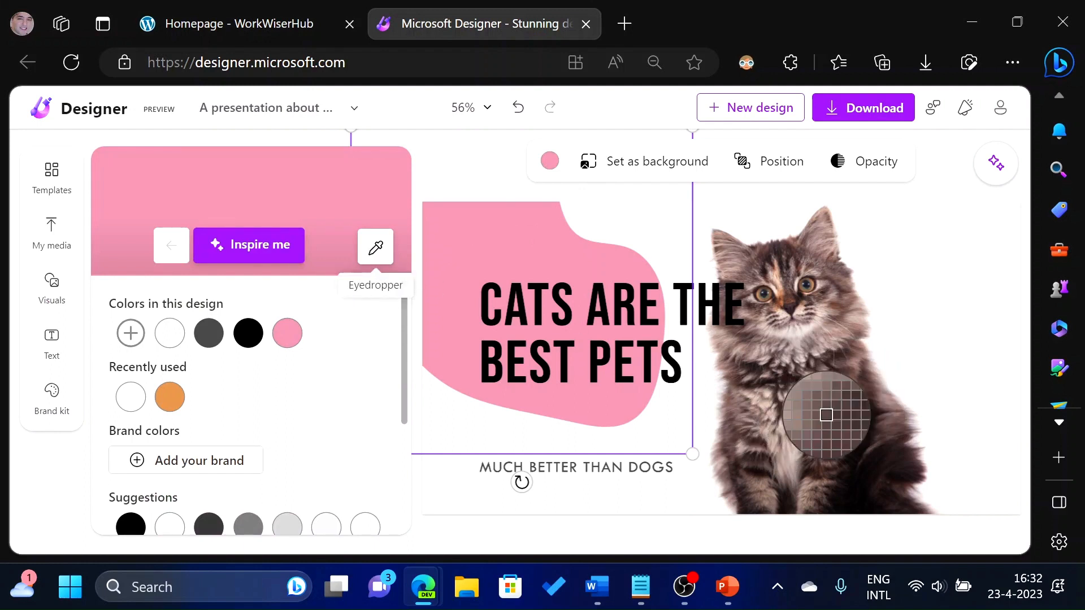
click(825, 425)
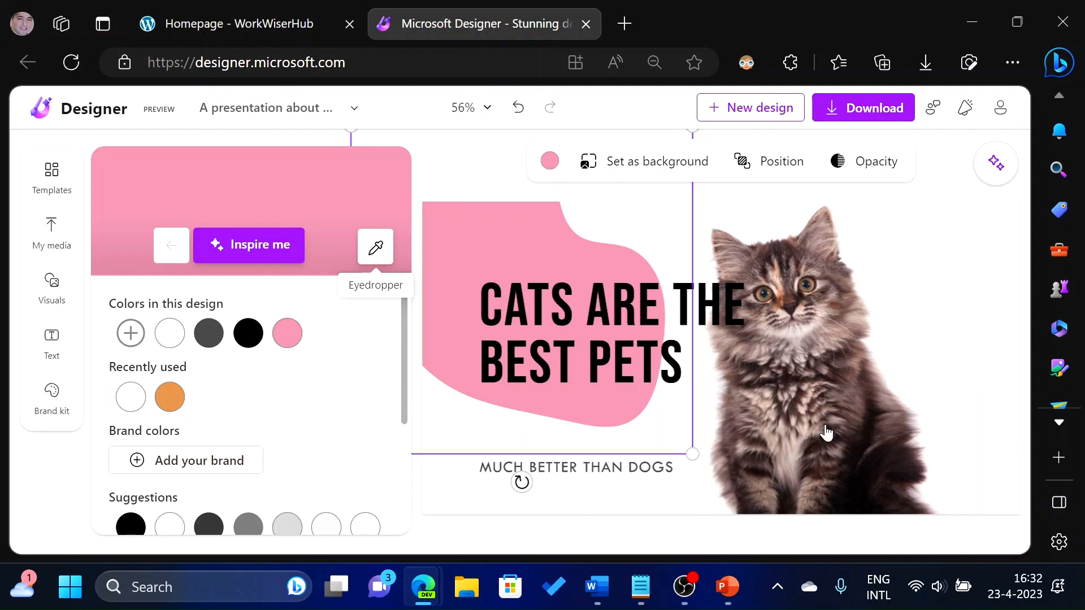
click(704, 340)
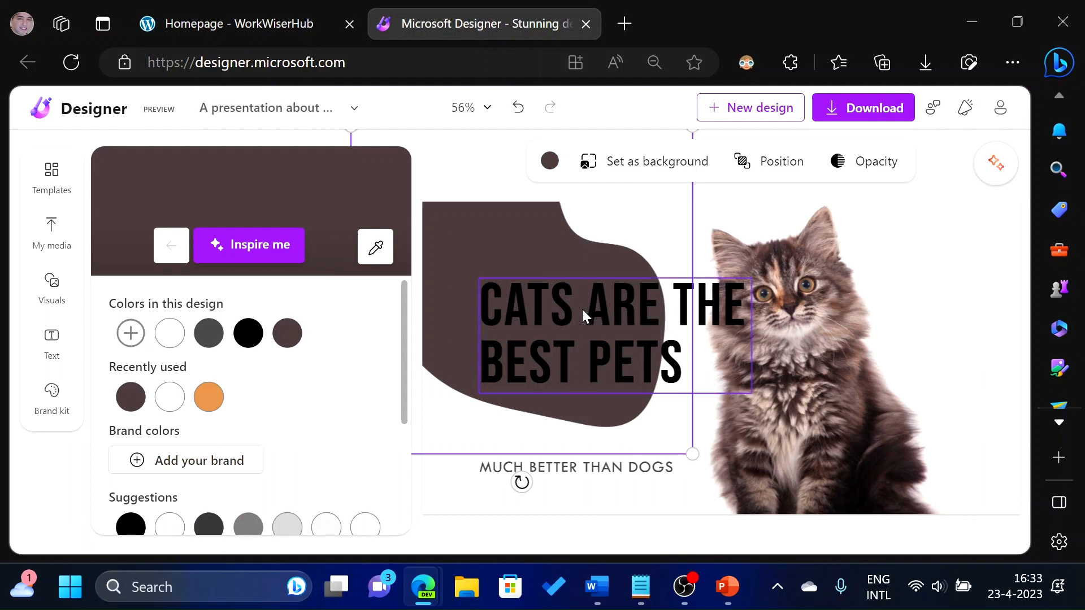
Move the title left and the subtitle up so both sit over the blob shape.
drag(571, 309, 607, 312)
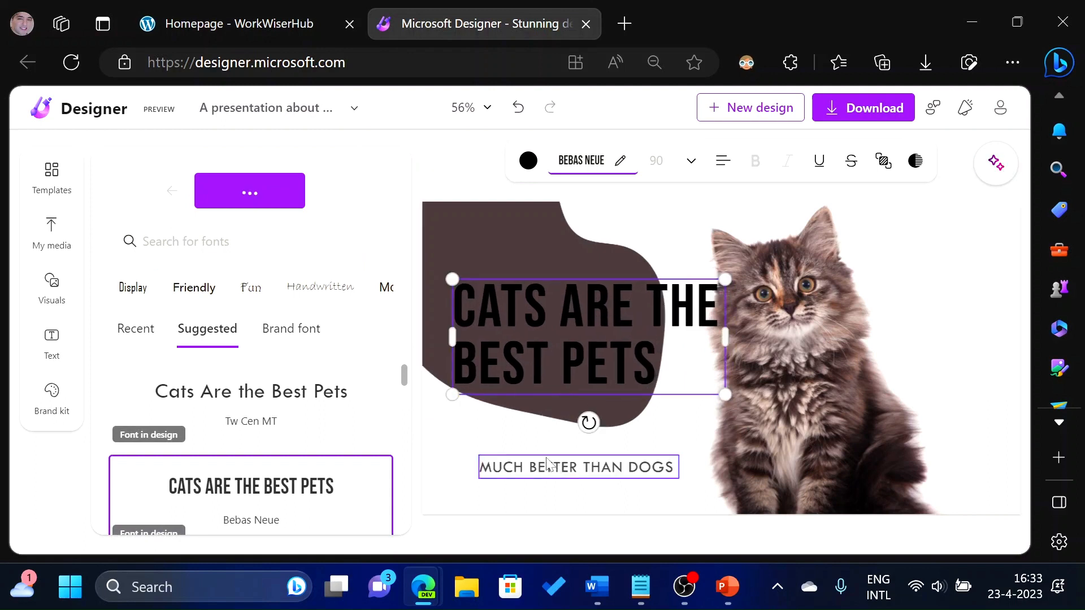
mouse_move(561, 466)
mouse_down()
mouse_move(521, 418)
mouse_move(534, 417)
mouse_up()
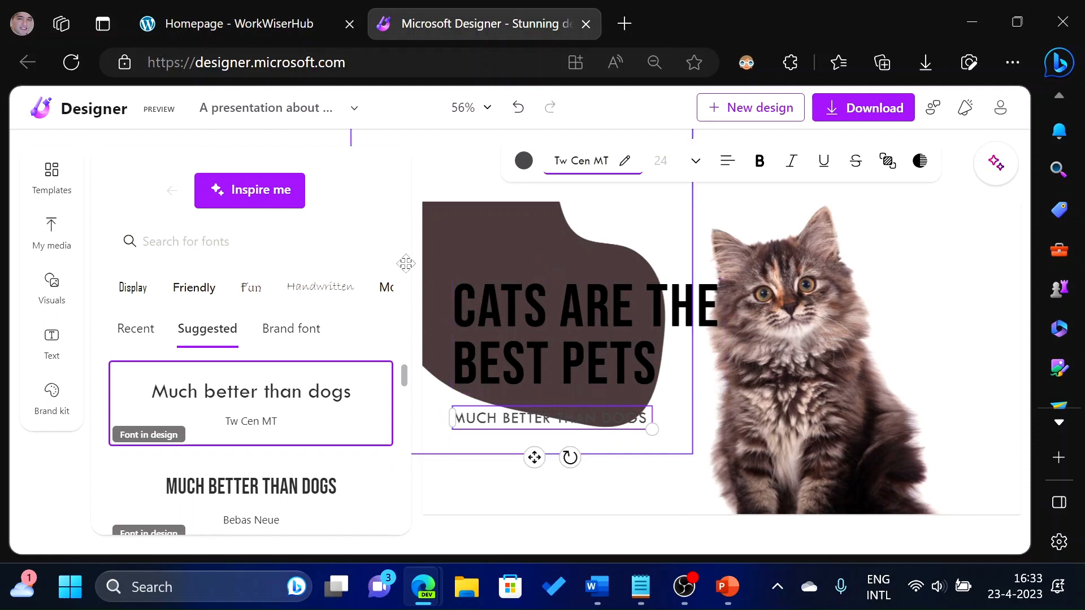
Change the blob shape's colour to the recently used orange.
click(536, 225)
click(549, 161)
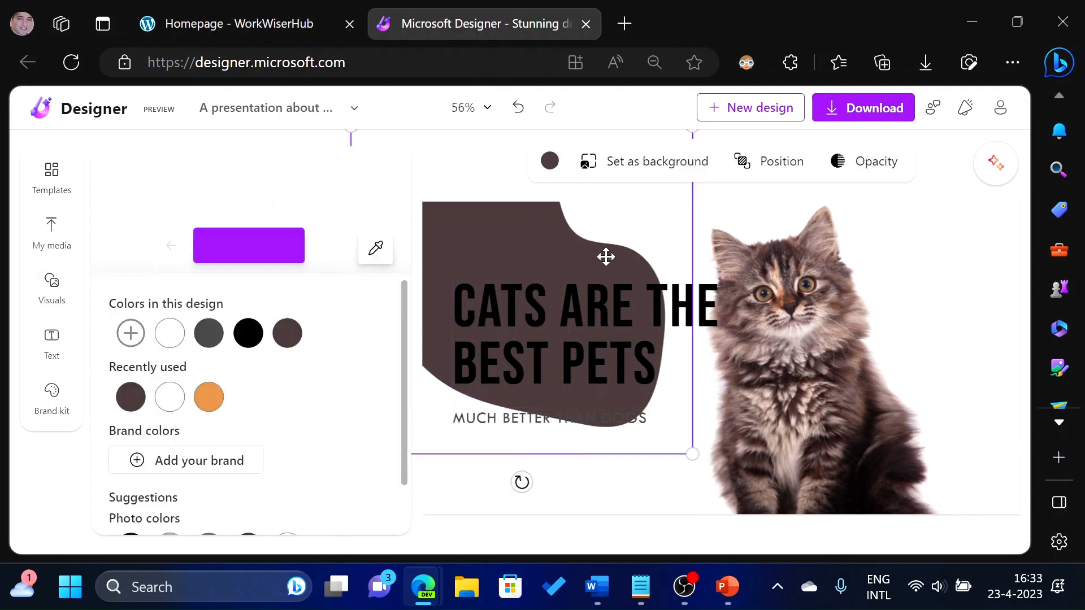
click(210, 406)
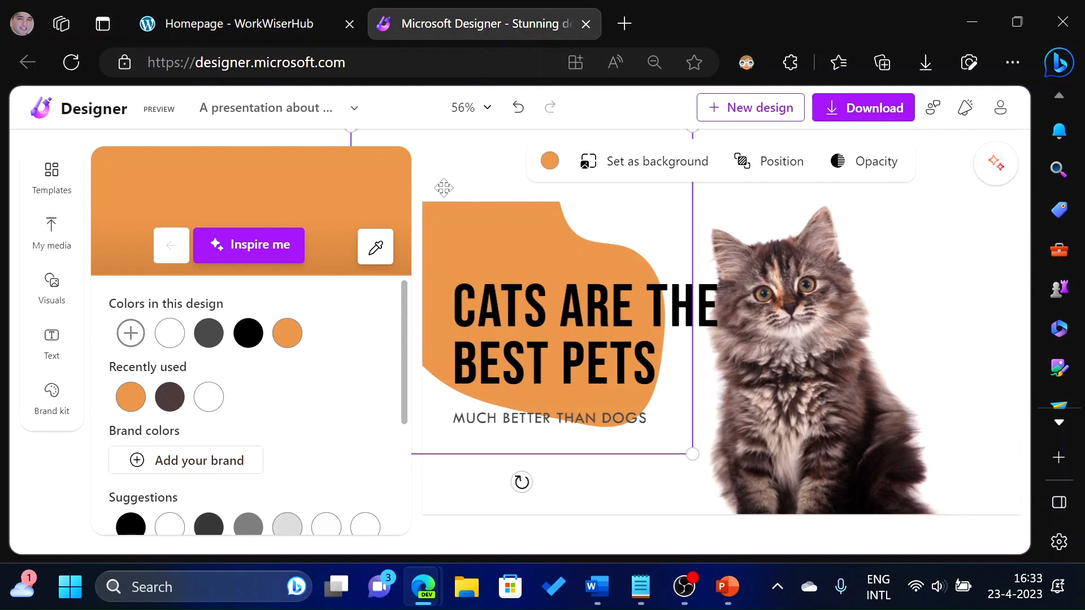
Generate AI images from the description "a cat".
click(56, 297)
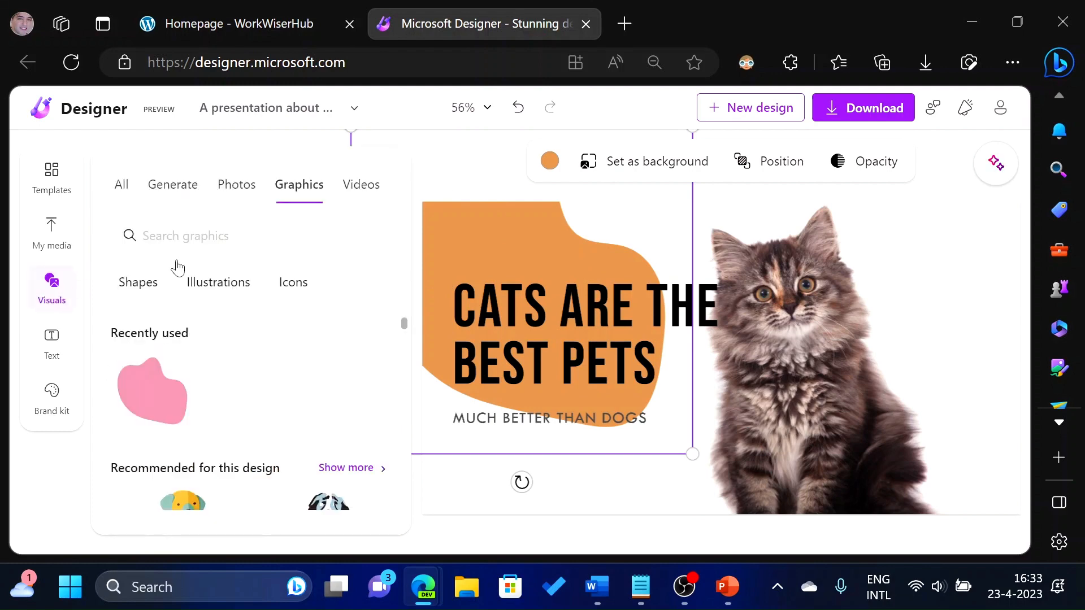
click(184, 207)
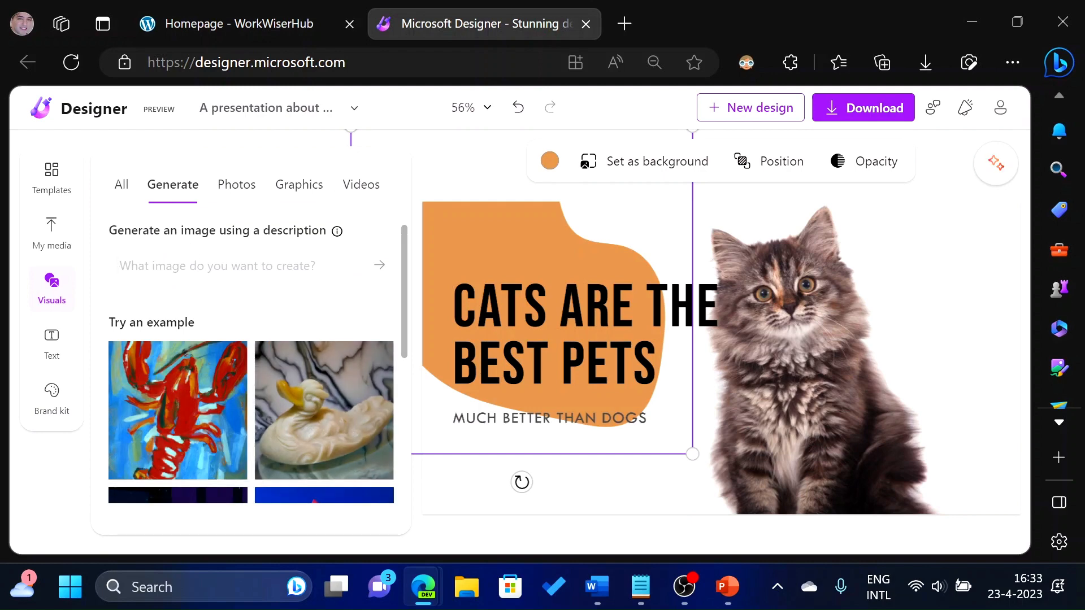
text(a cat)
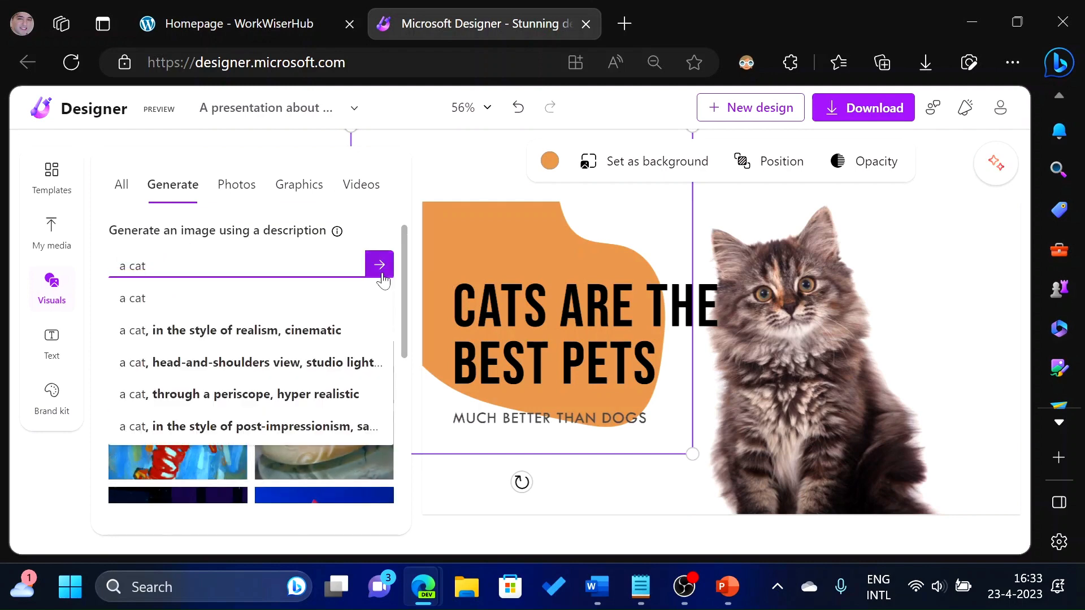
click(377, 263)
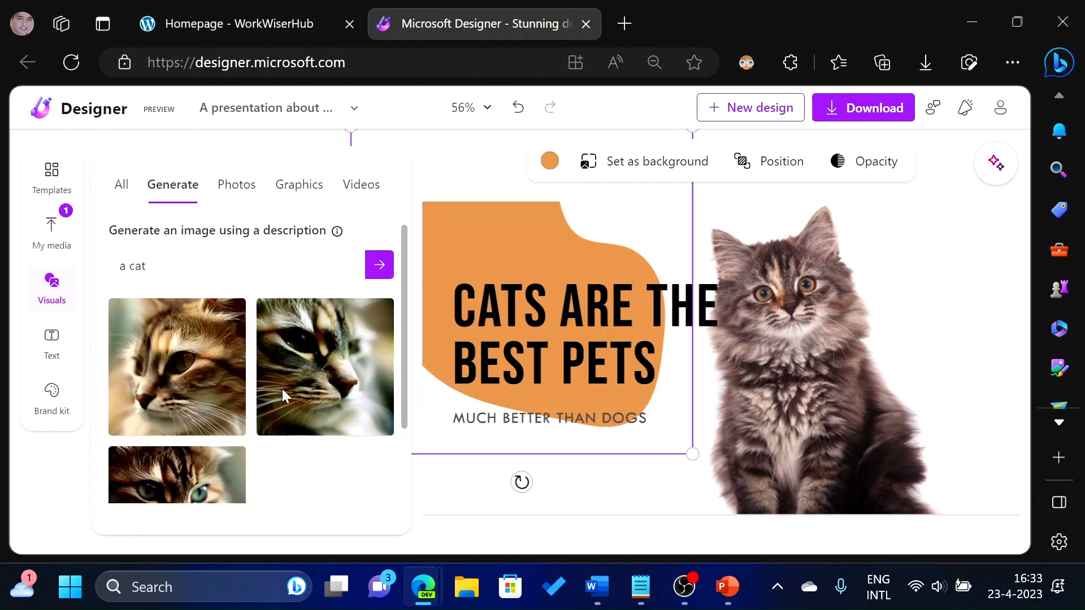
Insert the second generated cat image on the slide, move it, and delete it.
click(298, 361)
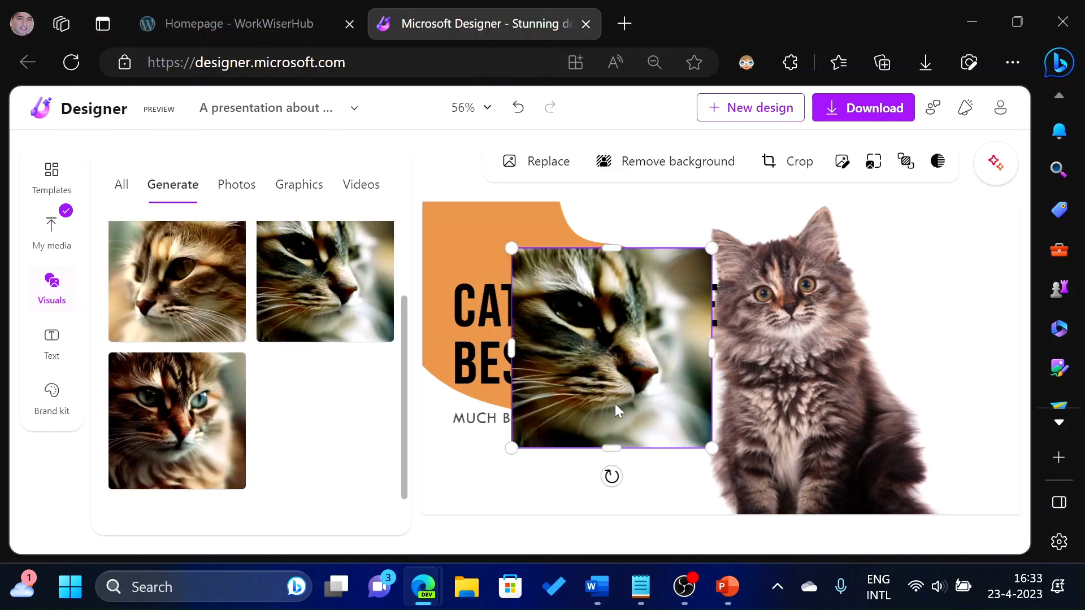
drag(596, 381, 617, 324)
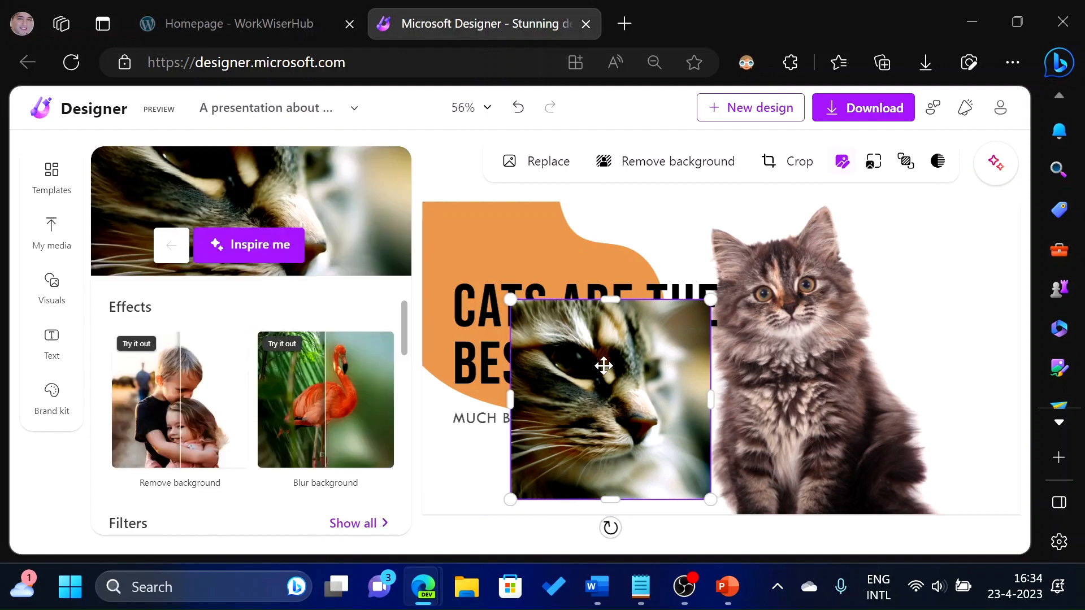
key(Delete)
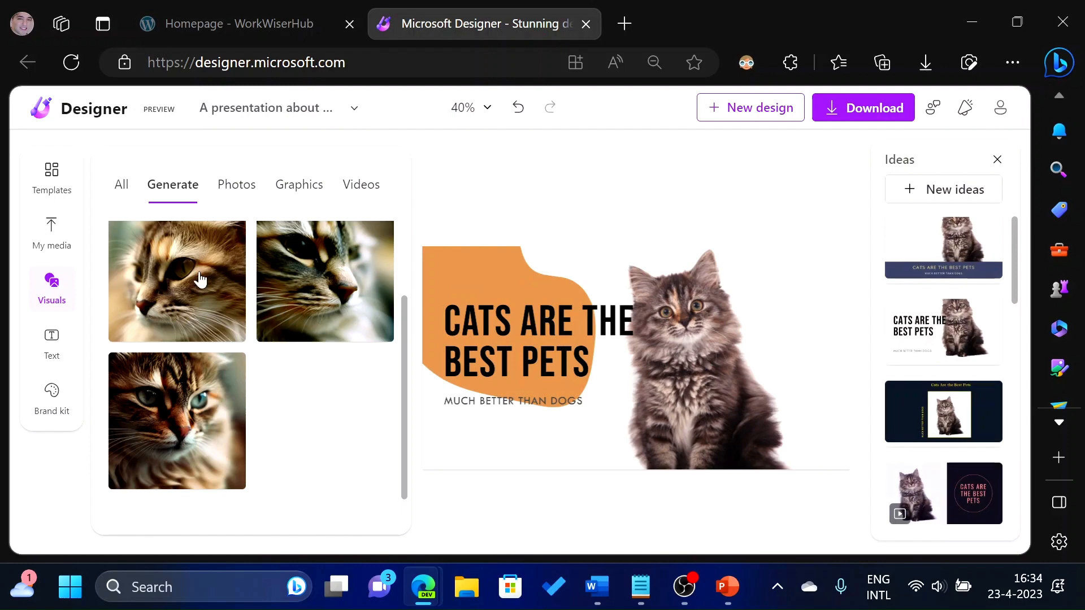
Browse the design suggestions in the Ideas list.
scroll(976, 315, down, 3)
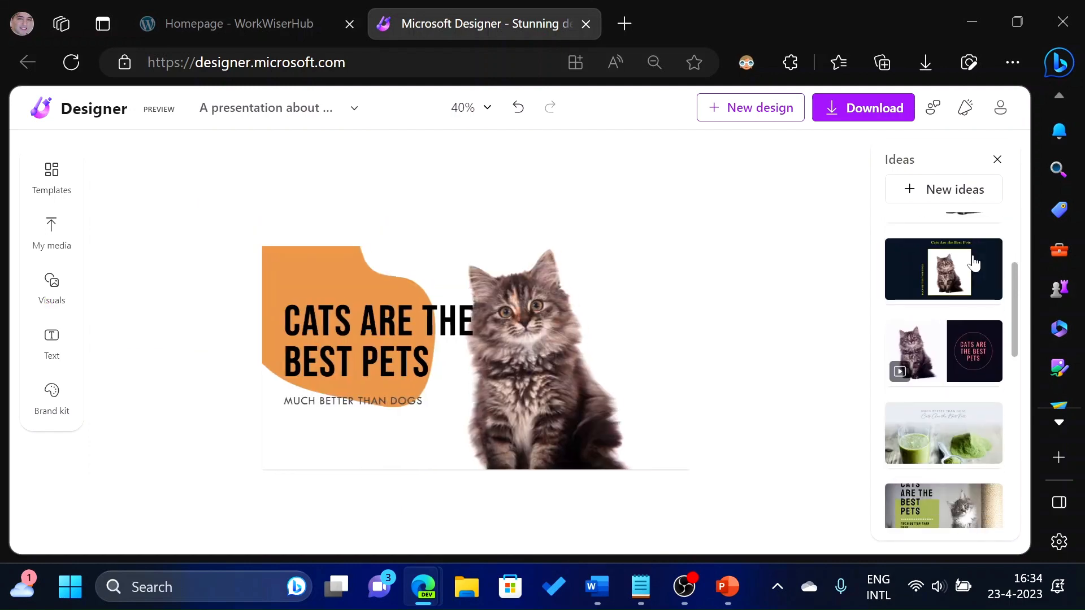
scroll(974, 263, down, 4)
scroll(966, 320, down, 4)
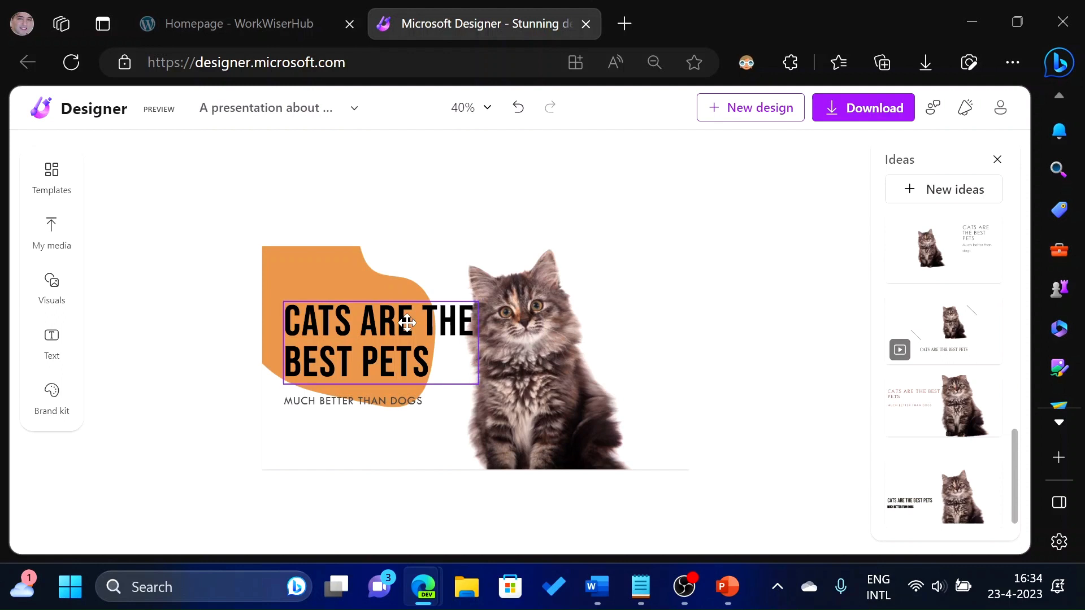
scroll(963, 304, up, 3)
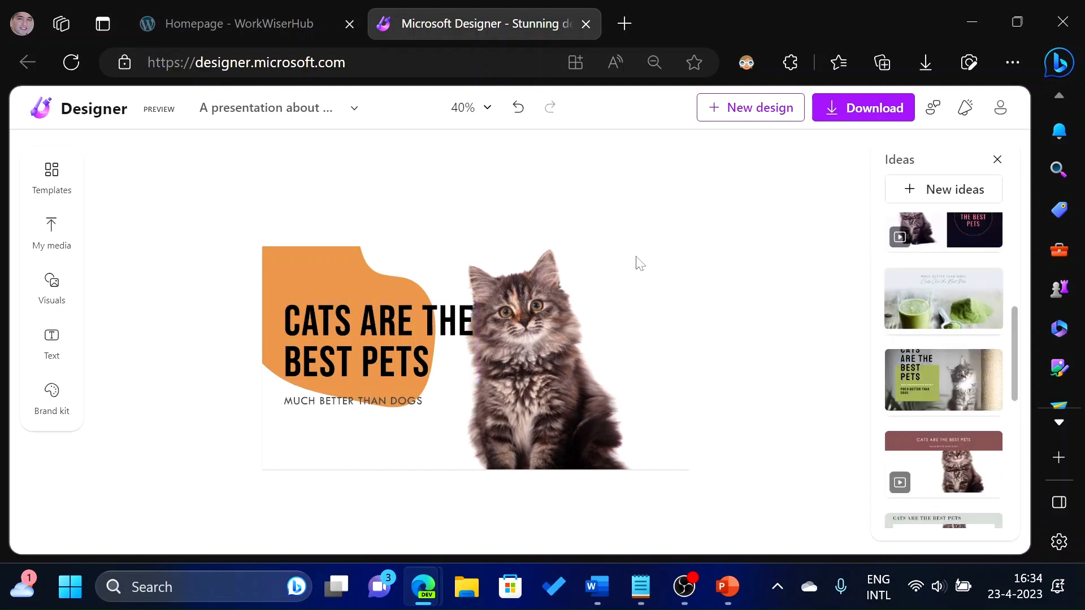
Try the title in the Bahnschrift Lines 3 font and other suggested fonts.
click(383, 332)
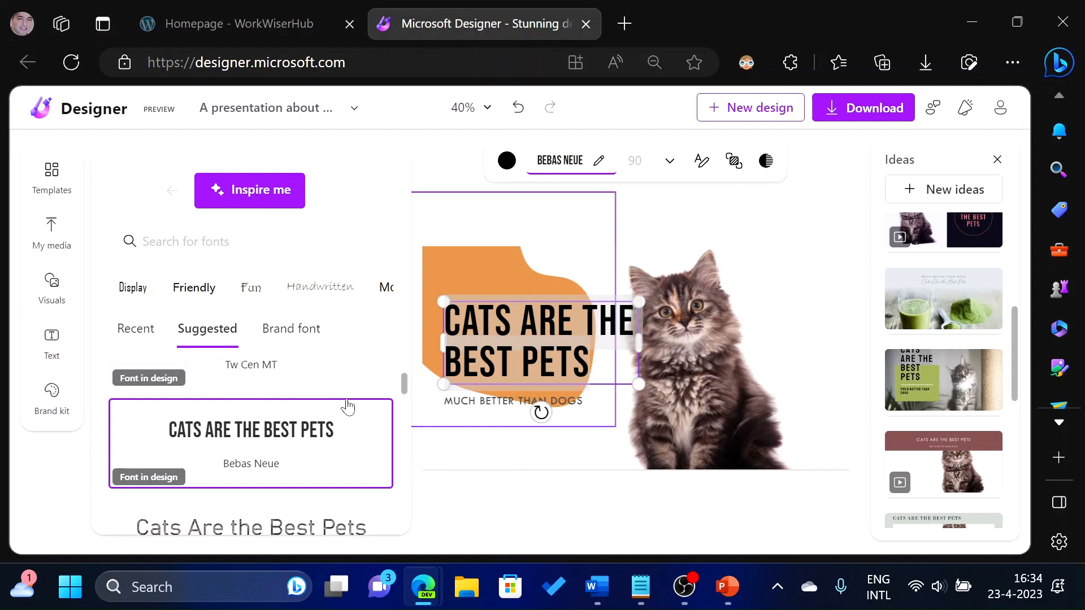
scroll(310, 441, down, 2)
scroll(309, 441, up, 1)
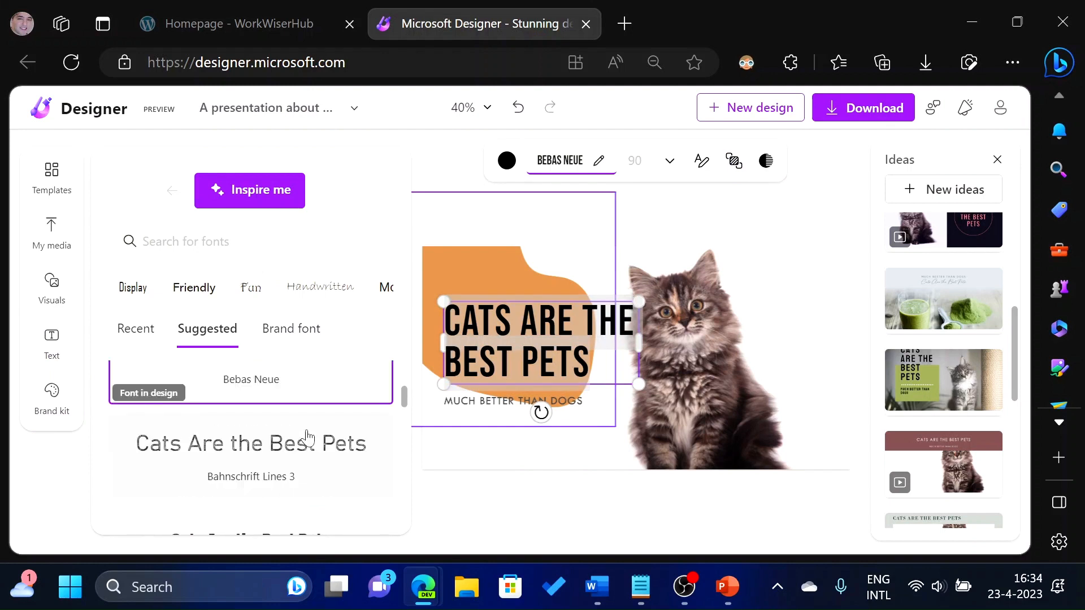
click(351, 451)
scroll(293, 444, down, 1)
scroll(298, 425, up, 1)
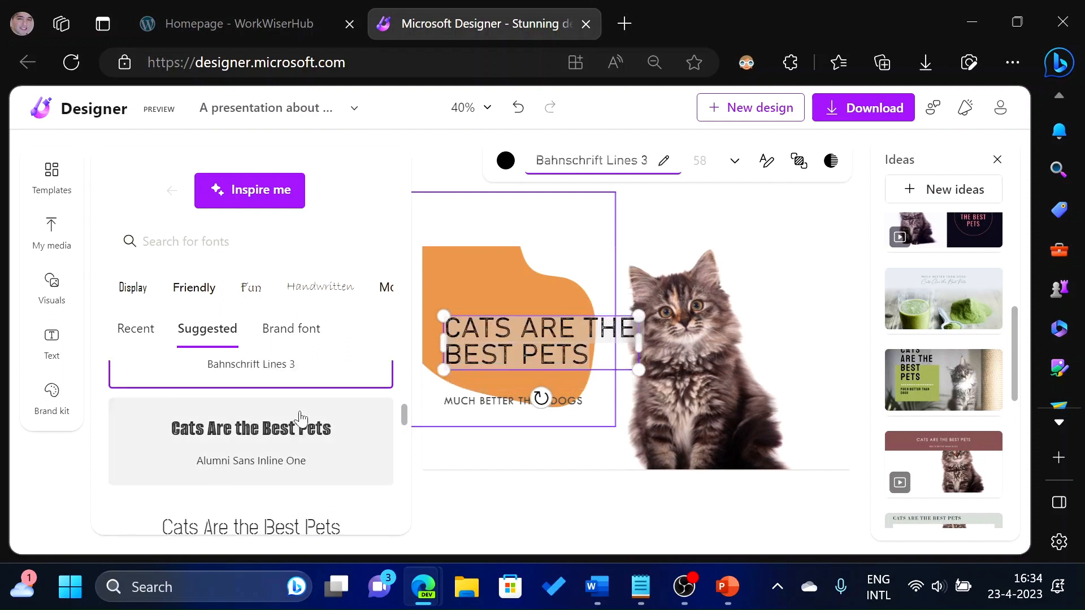
click(308, 420)
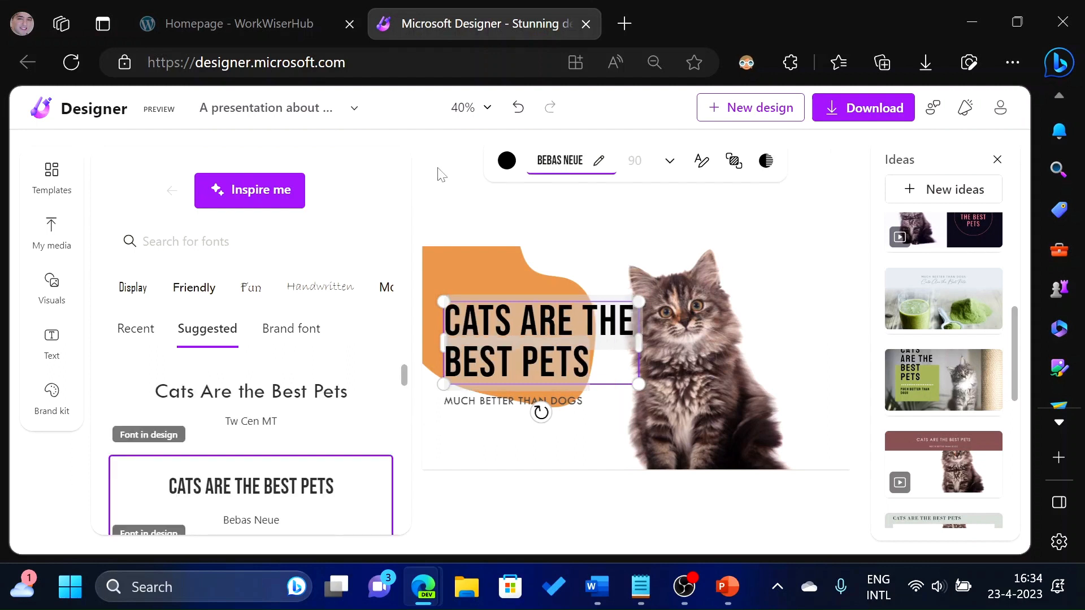
Restyle the title text with Inspire me, giving it an orange colour.
click(284, 197)
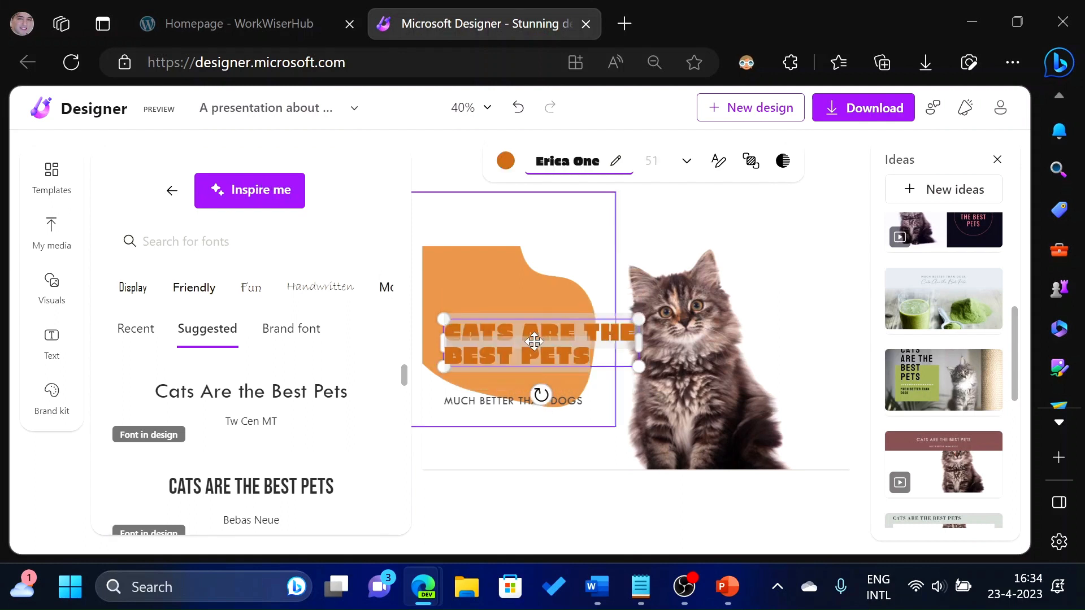
click(572, 345)
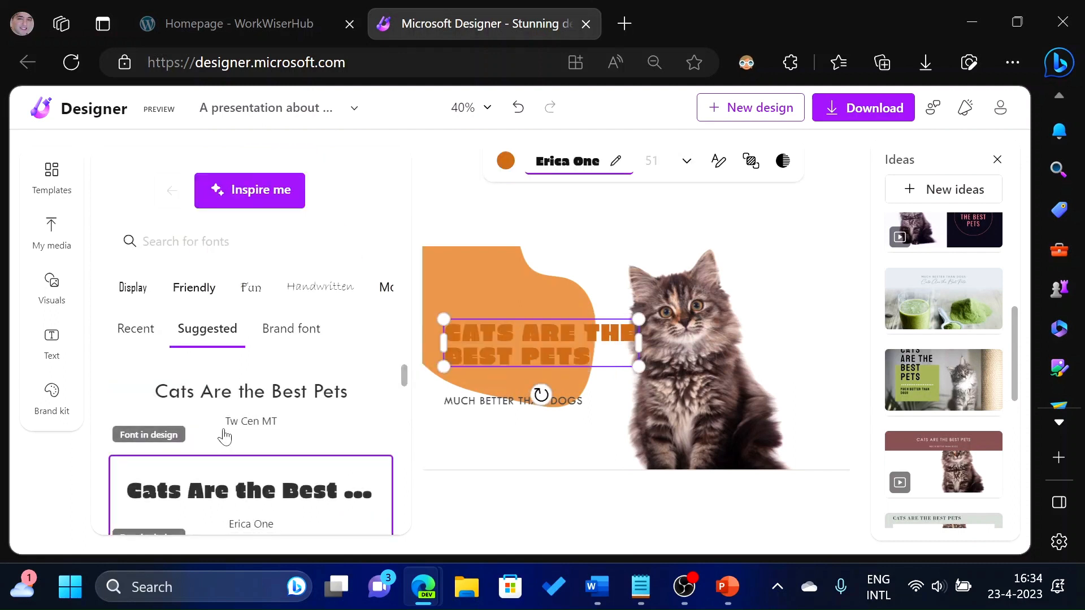
Apply the Lalezar font to the title and undo it.
scroll(242, 475, down, 1)
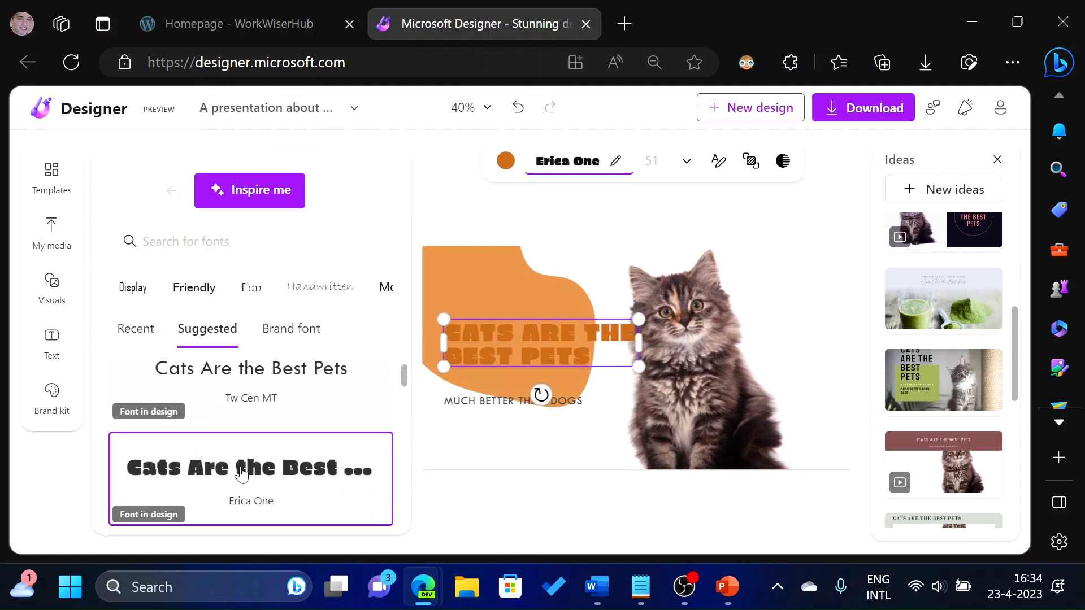
scroll(242, 475, down, 5)
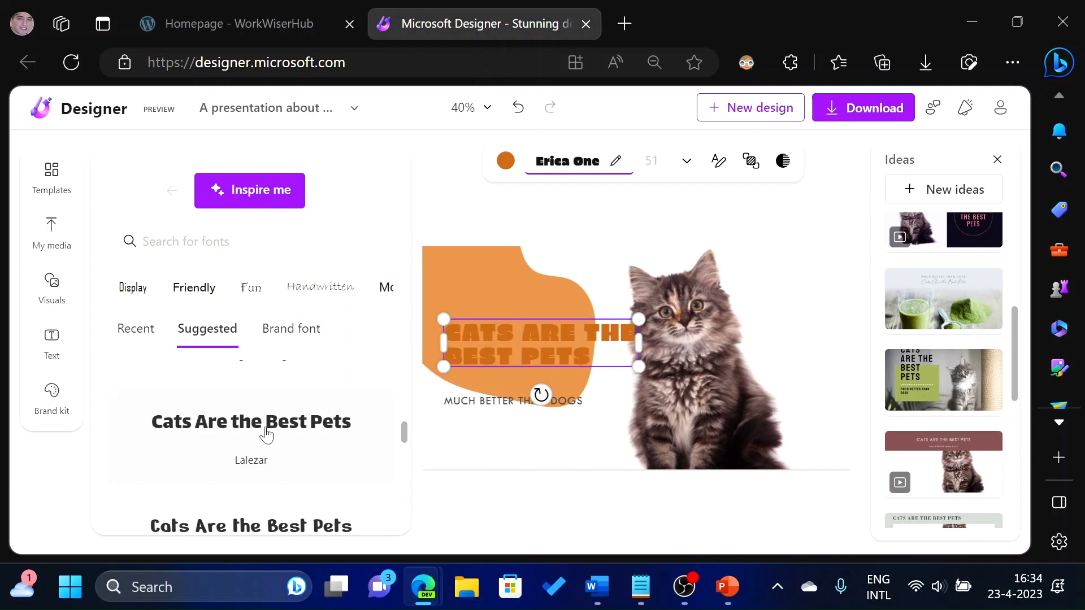
click(266, 435)
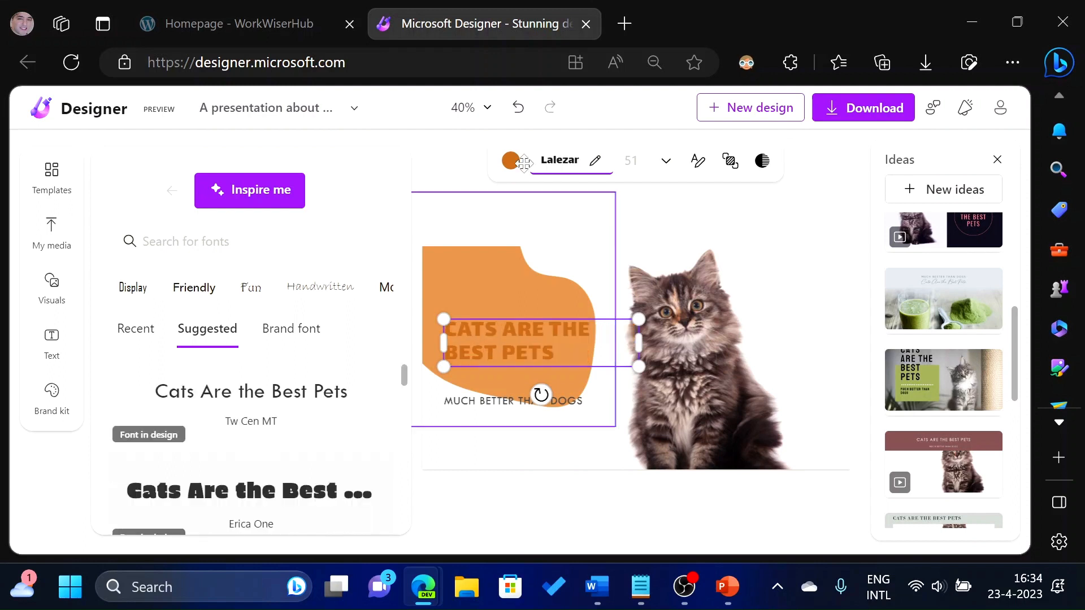
key(ctrl+z)
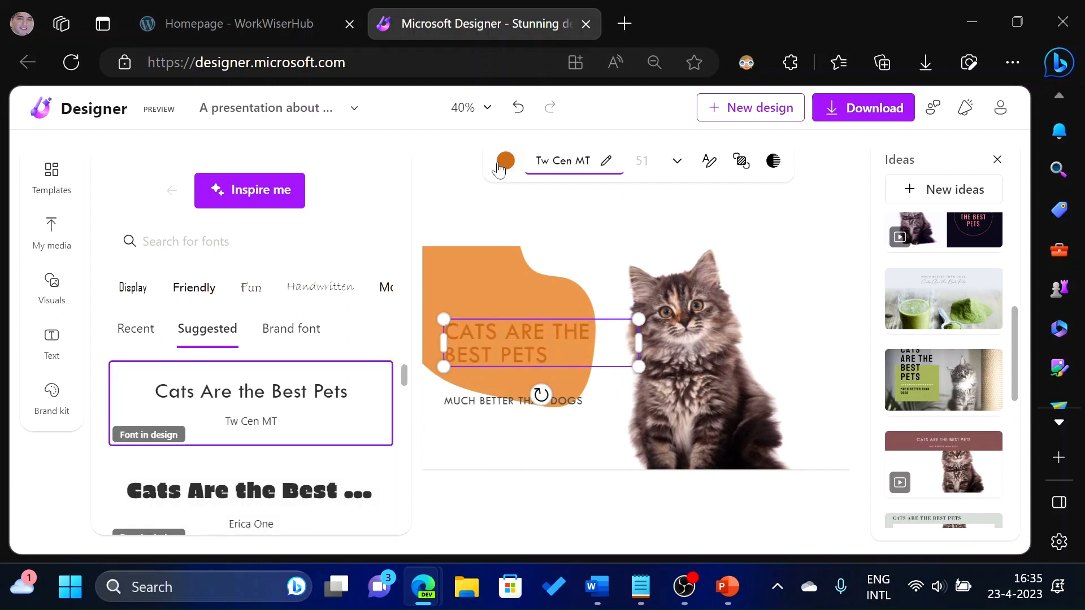
Browse the template gallery.
click(505, 332)
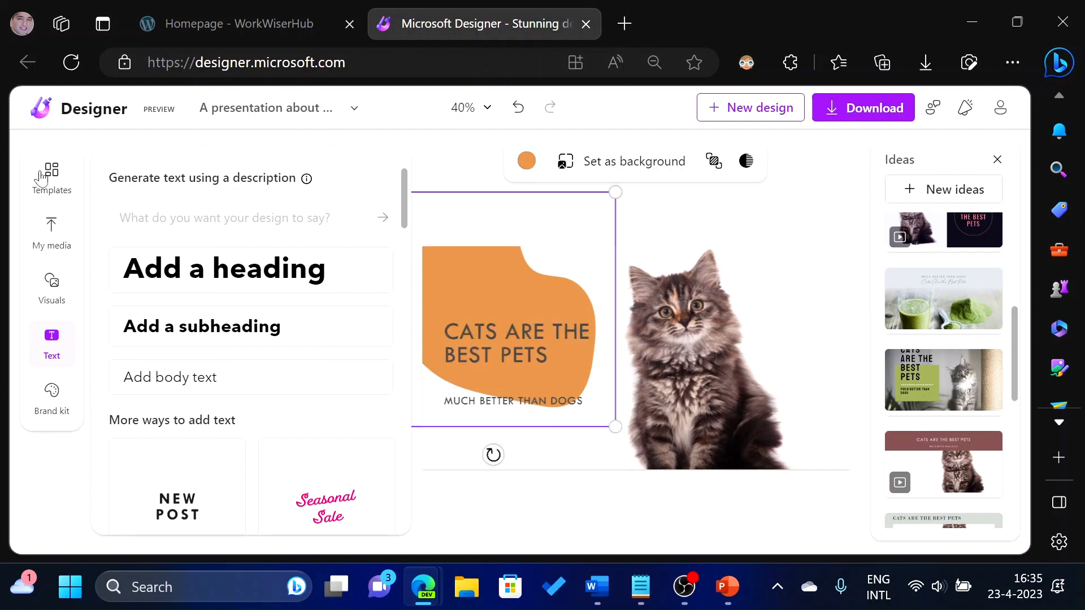
click(40, 177)
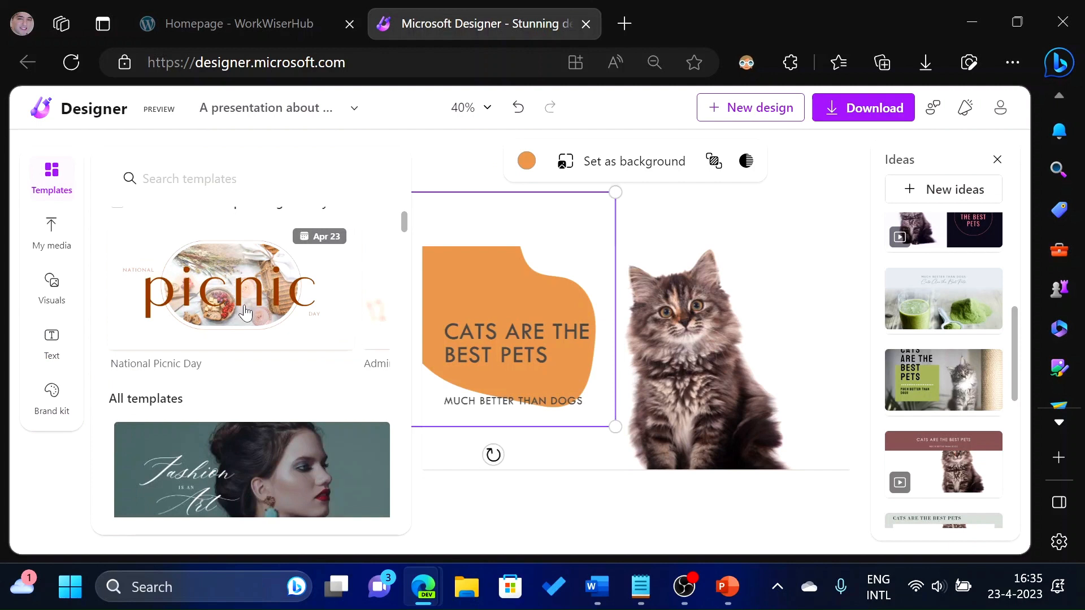
scroll(324, 335, down, 4)
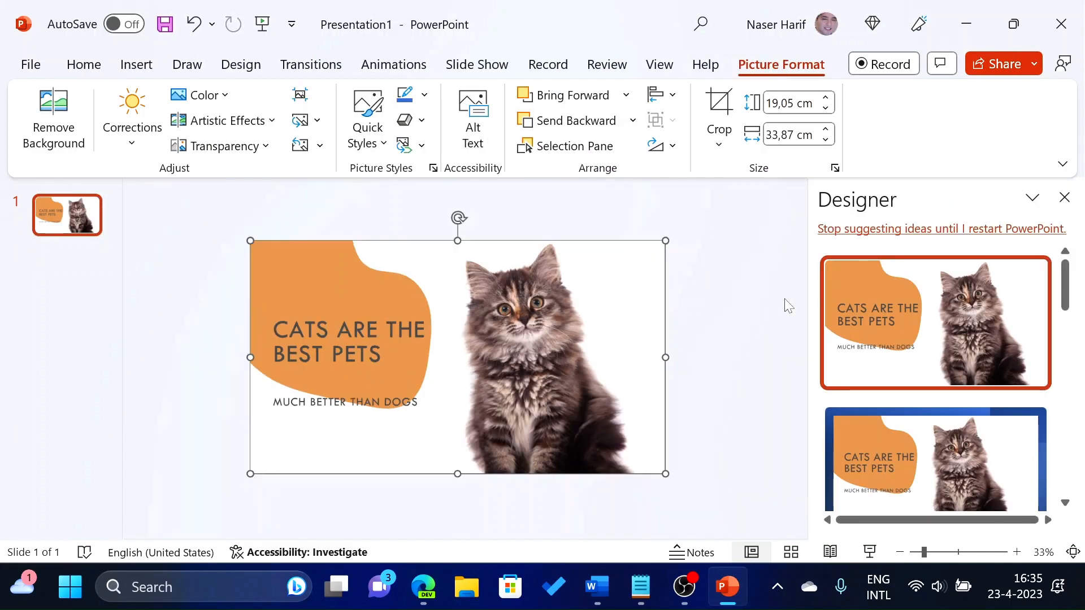
click(725, 312)
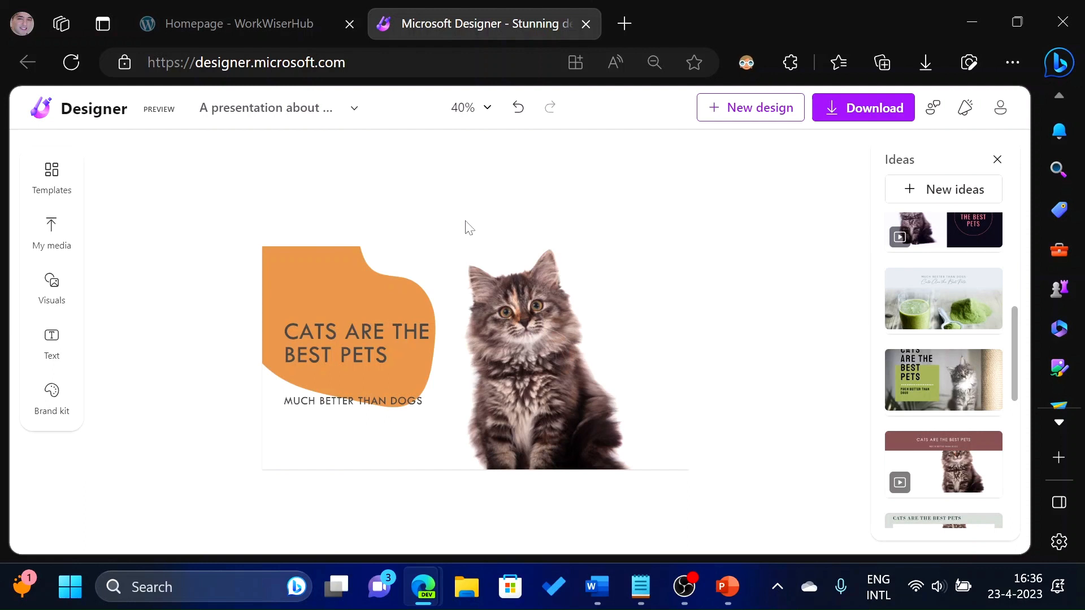
scroll(712, 245, up, 1)
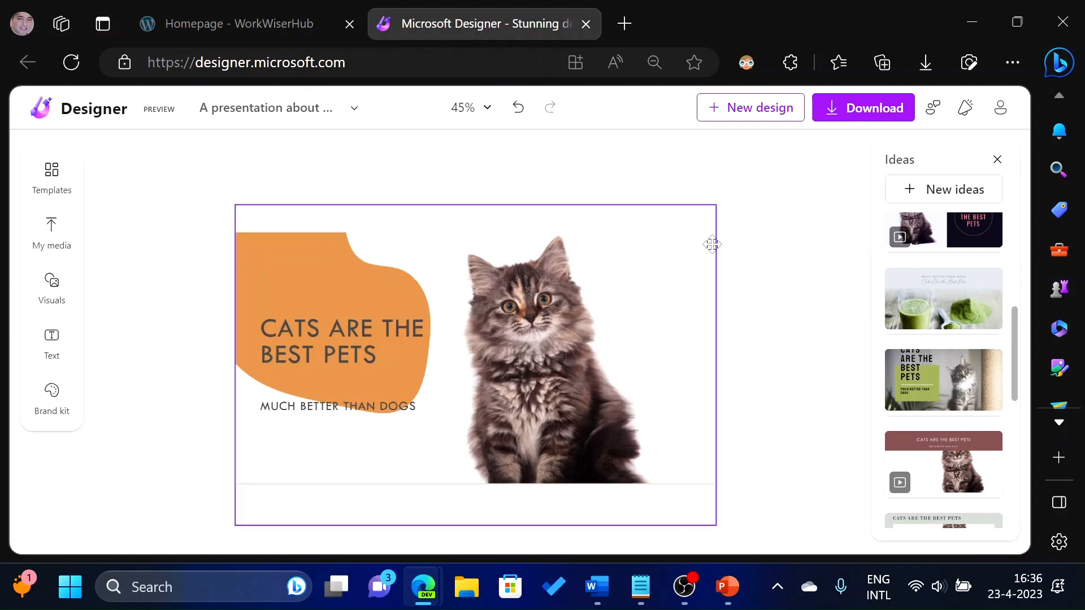